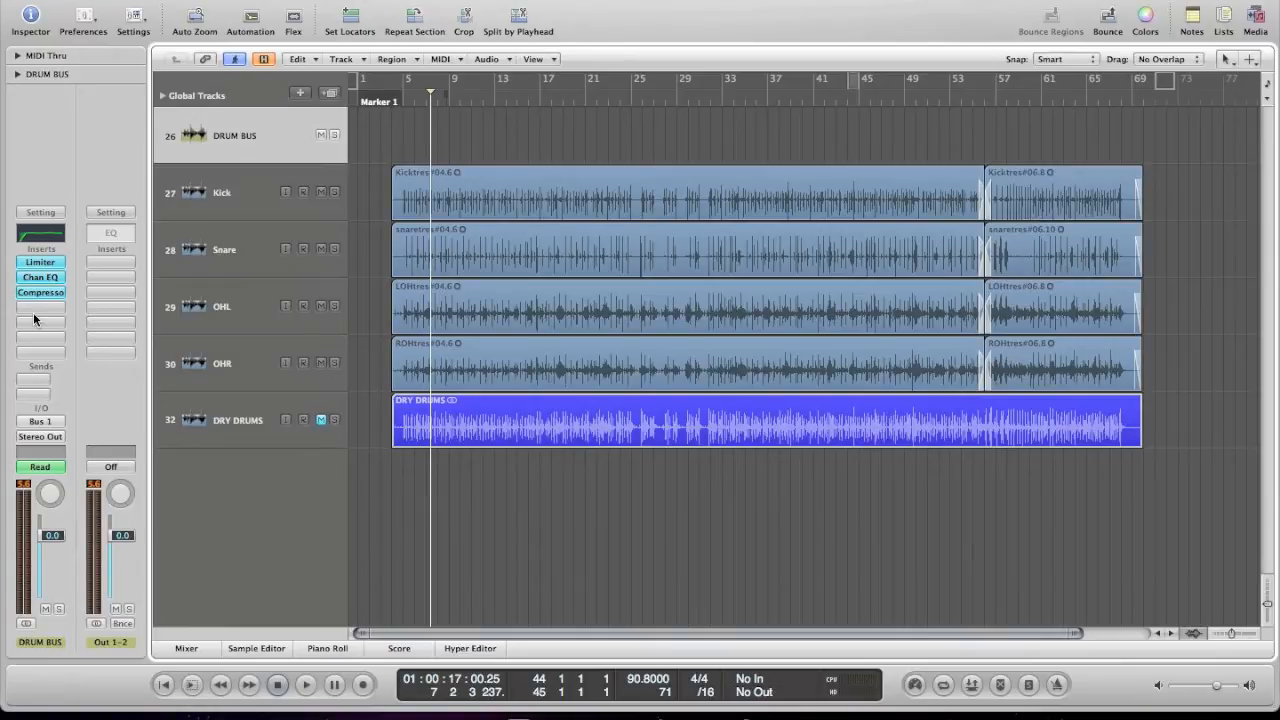
click(240, 202)
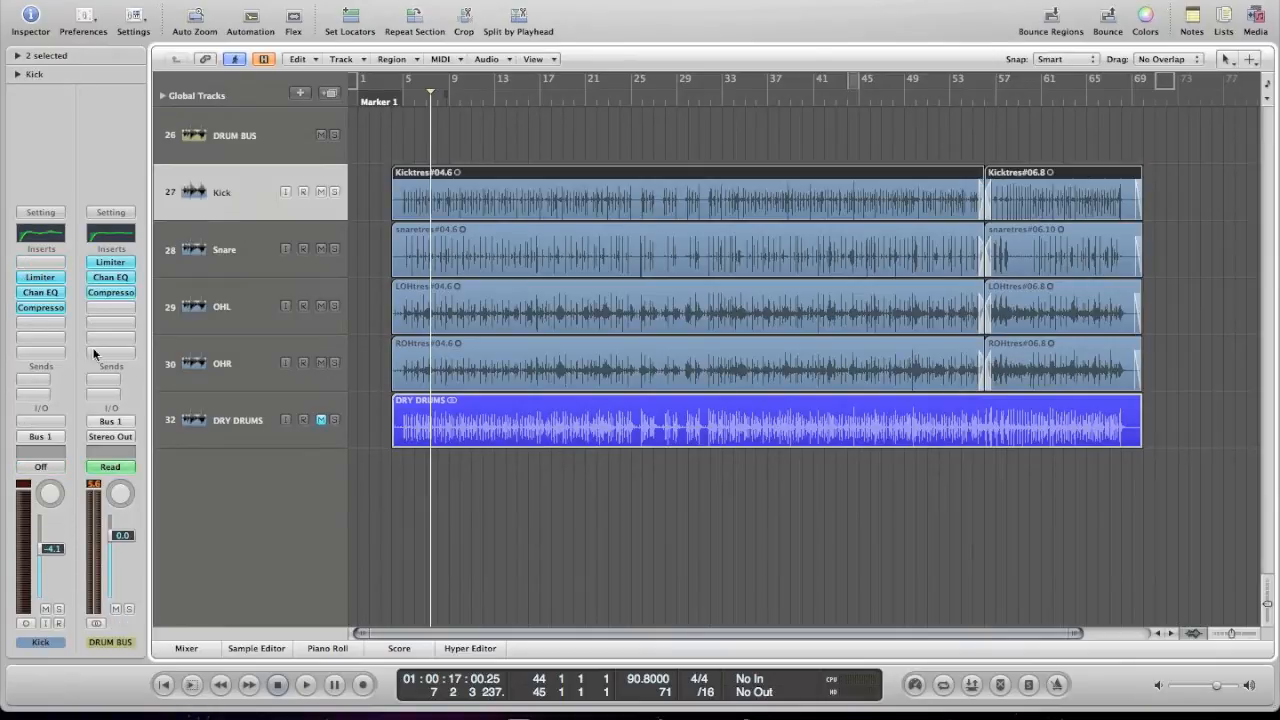
click(28, 394)
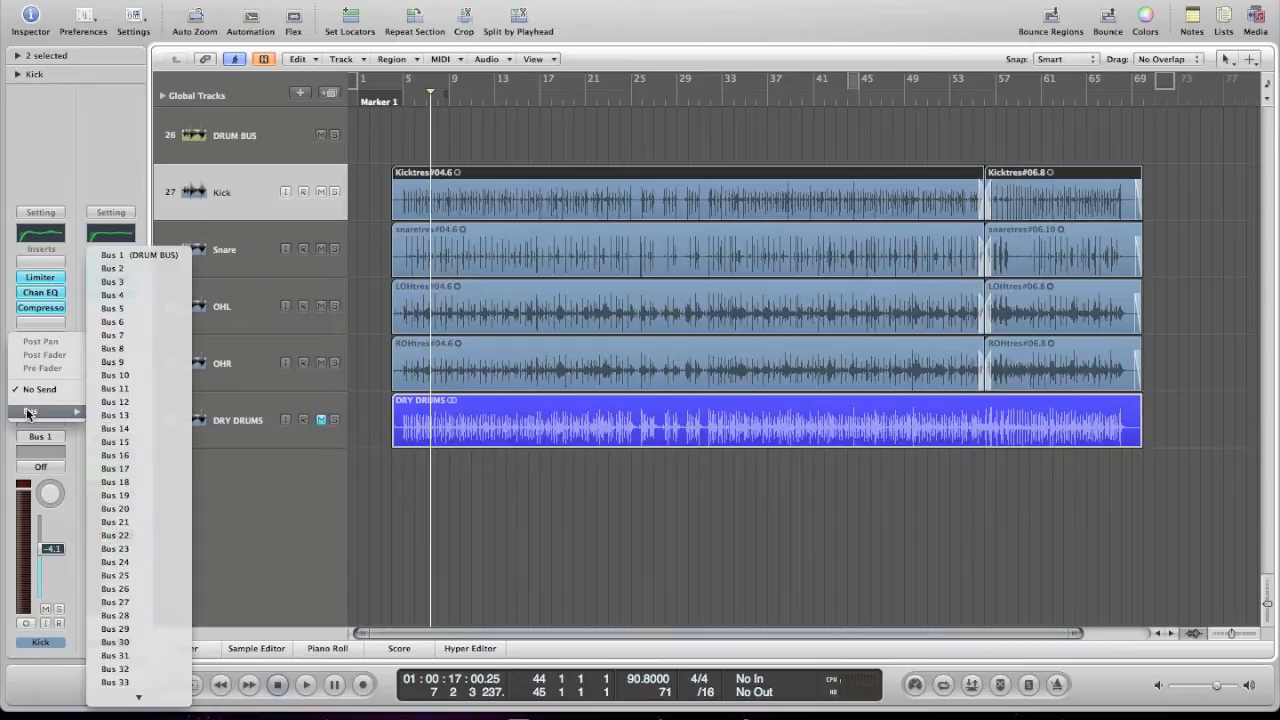
click(1, 292)
Insert a Space Designer reverb into an empty slot on the DRUM BUS channel while the drums play.
click(248, 125)
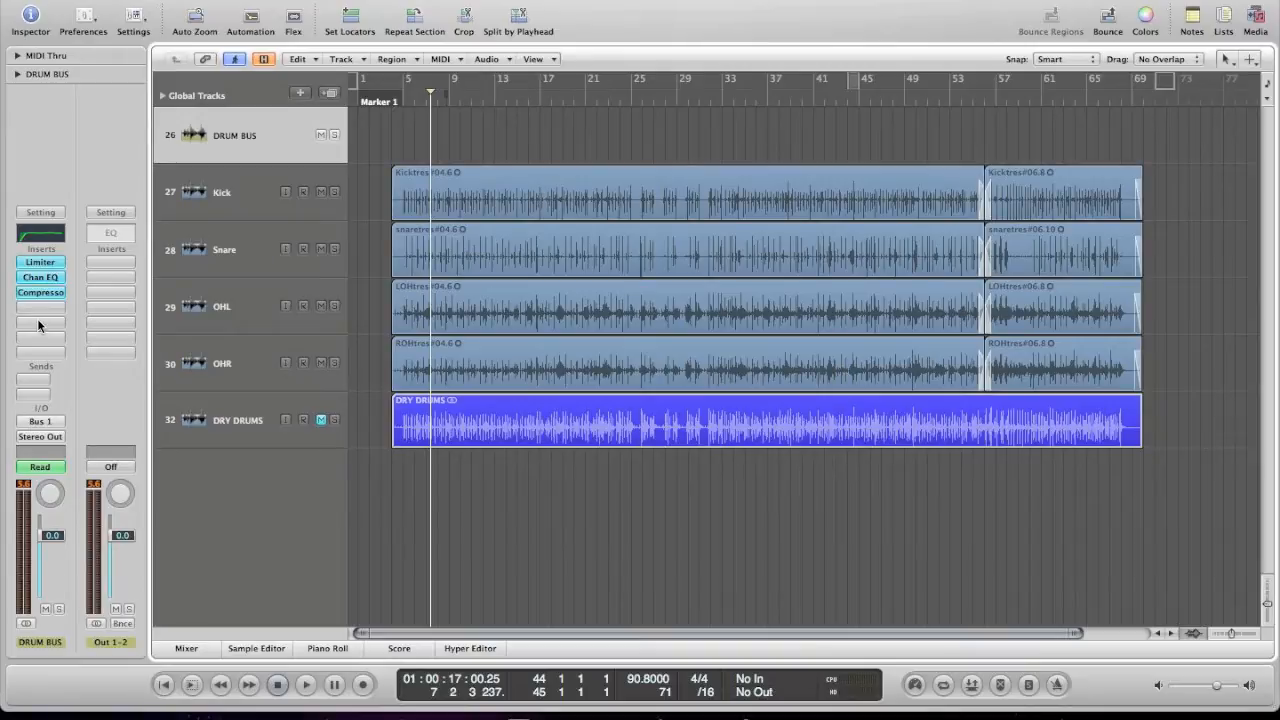
key(space)
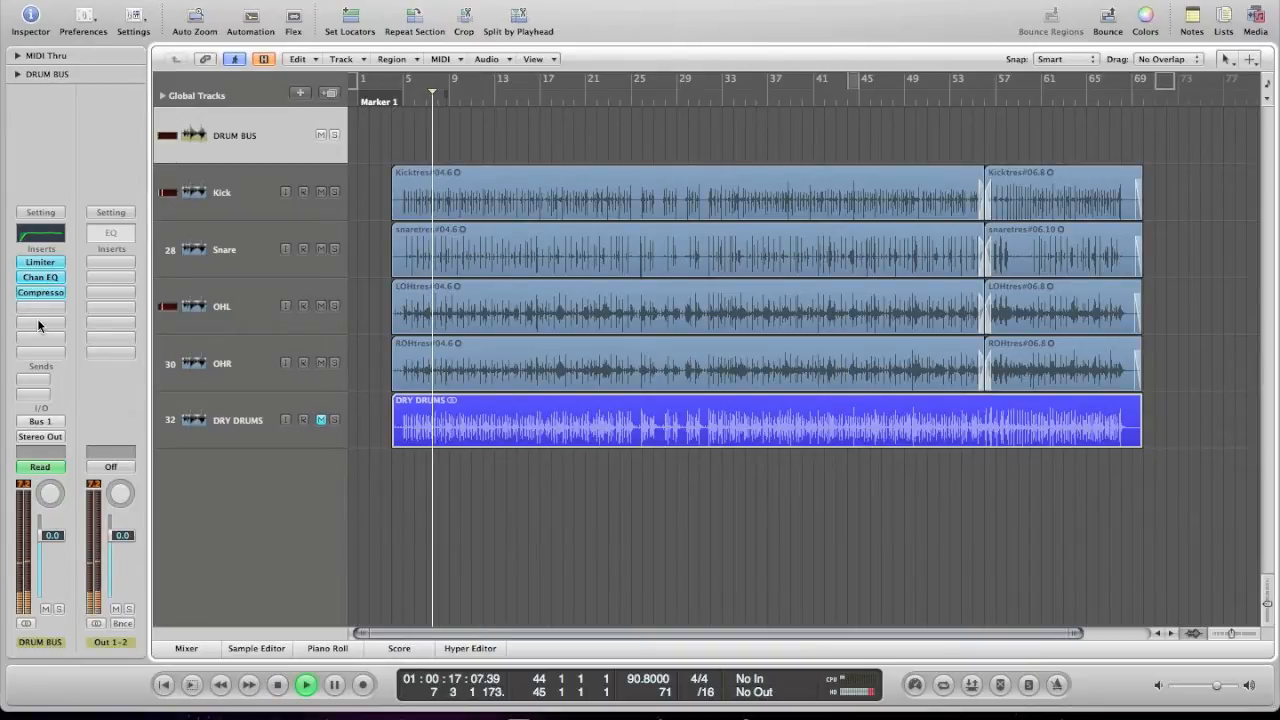
click(39, 324)
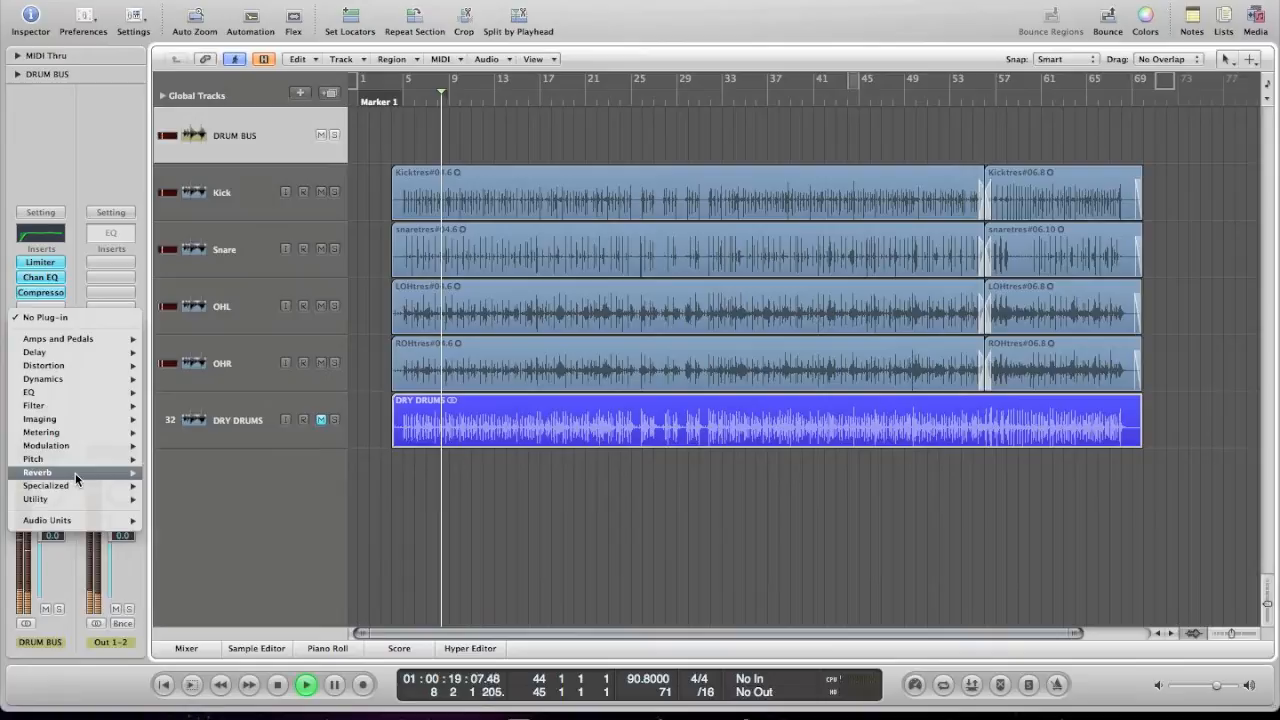
mouse_move(75, 472)
mouse_move(222, 539)
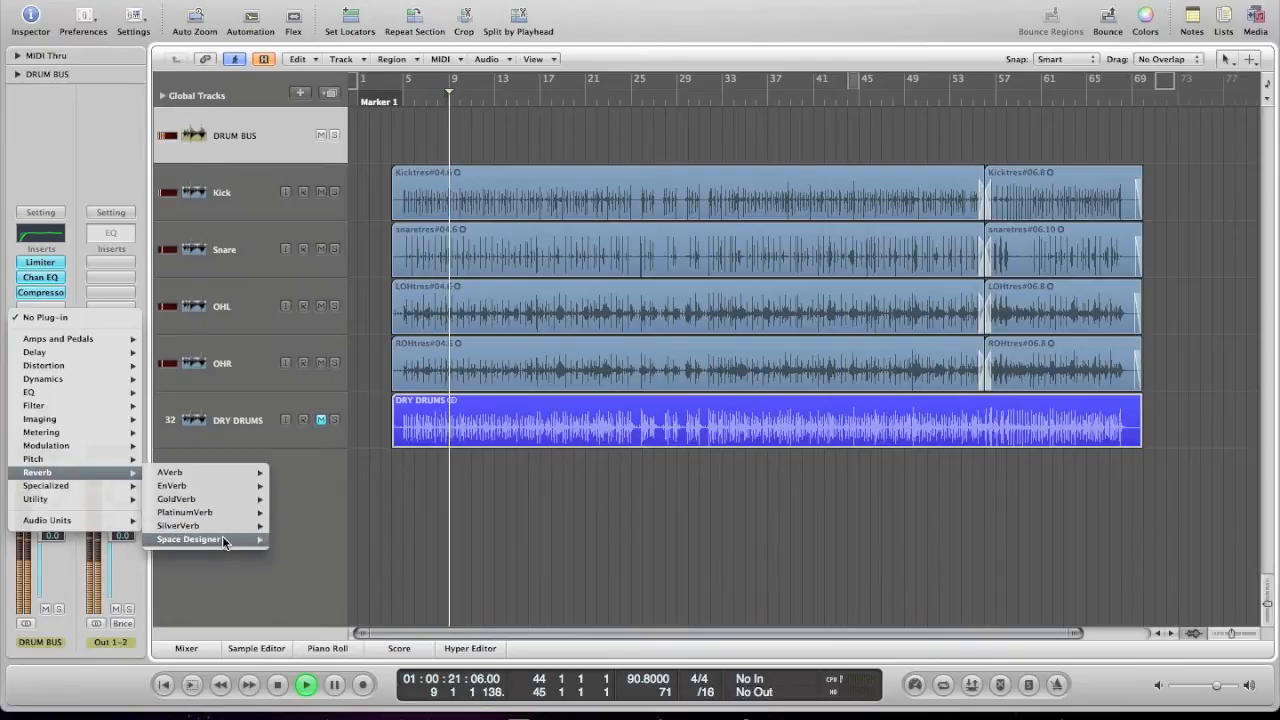
click(296, 539)
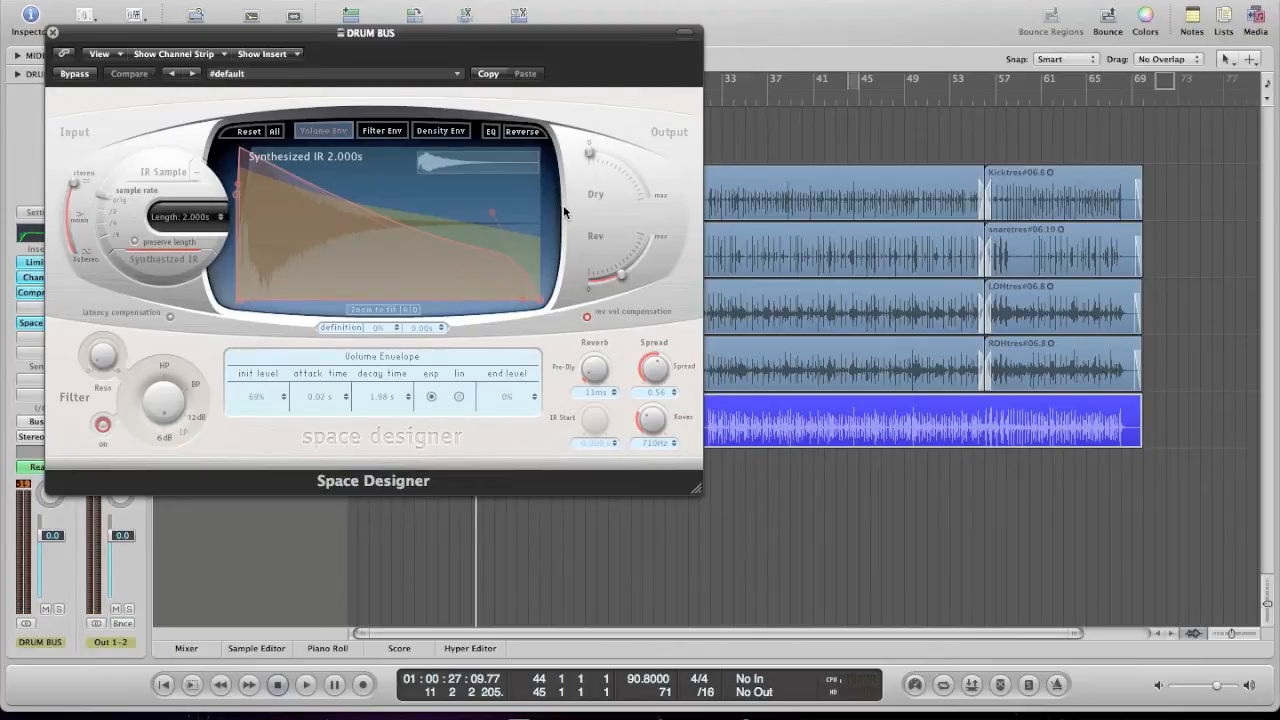
Set the default reverb's dry output to 0.0 dB and lower its reverb output slightly during playback.
drag(591, 151, 688, 326)
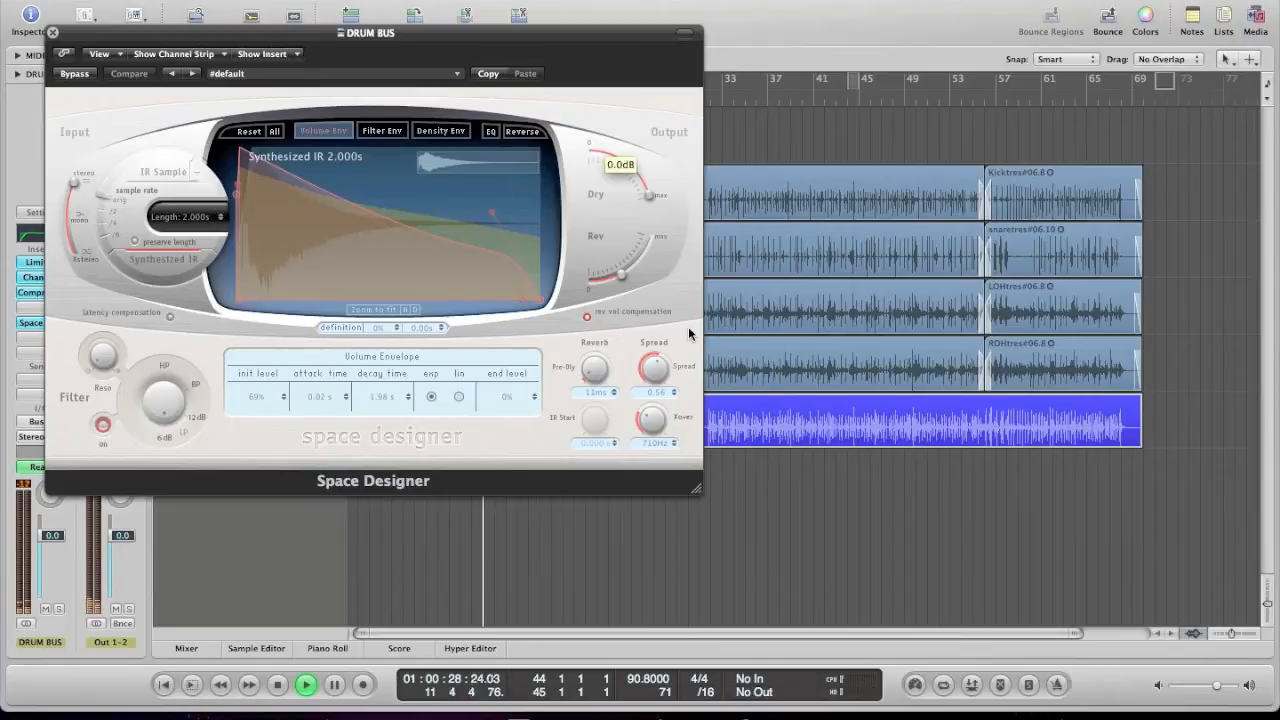
mouse_move(628, 289)
mouse_down()
mouse_move(623, 270)
mouse_move(617, 279)
mouse_up()
key(space)
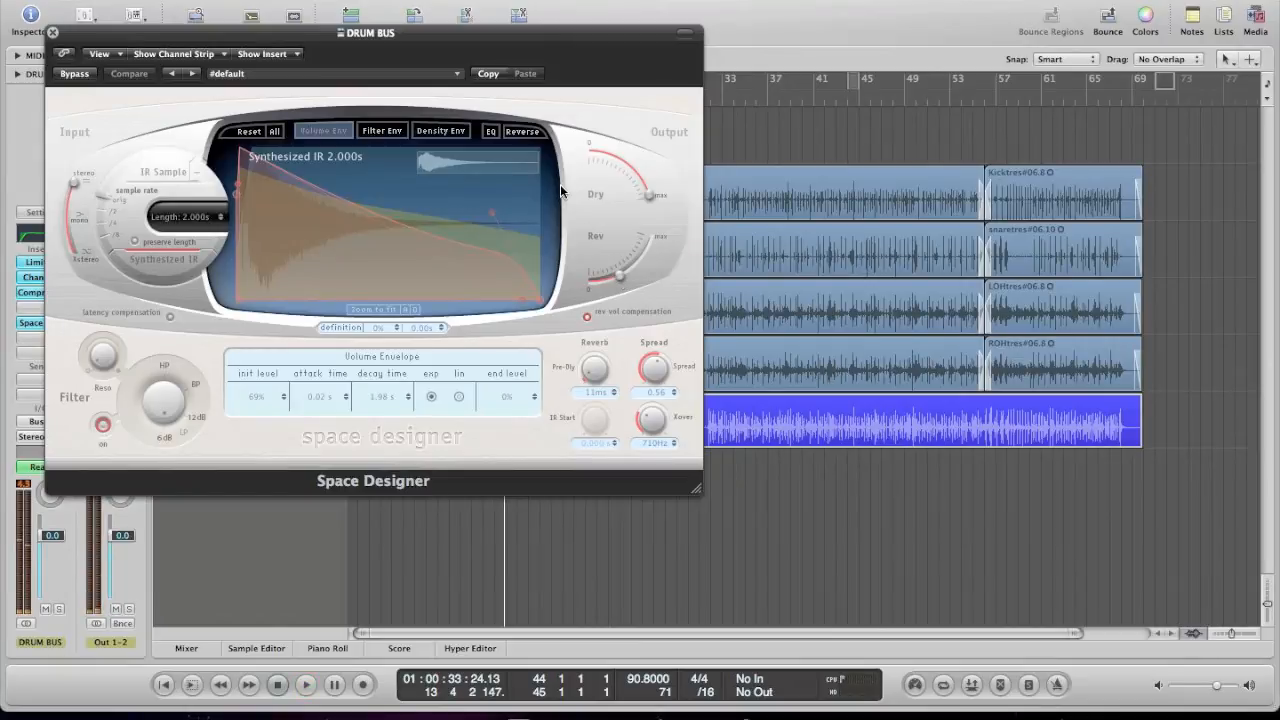
Load the 02.6s Snare Plate preset from the Large Spaces plate reverbs.
click(377, 76)
mouse_move(461, 233)
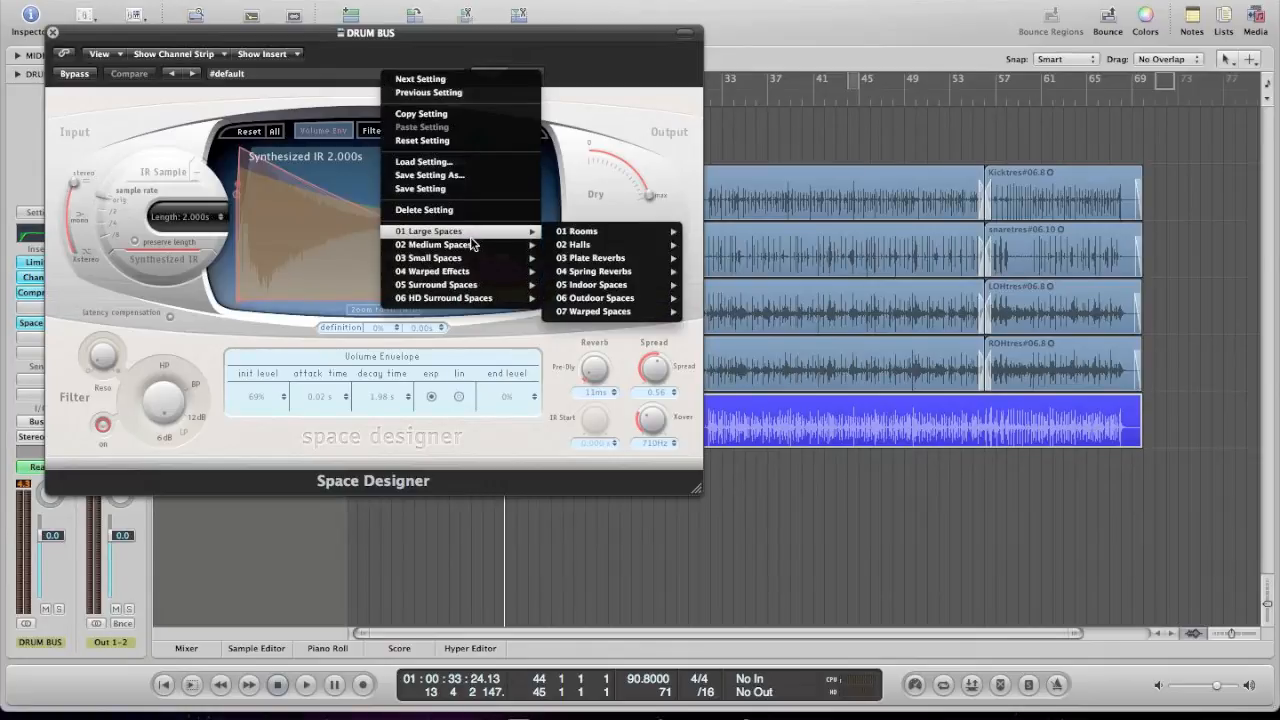
mouse_move(629, 264)
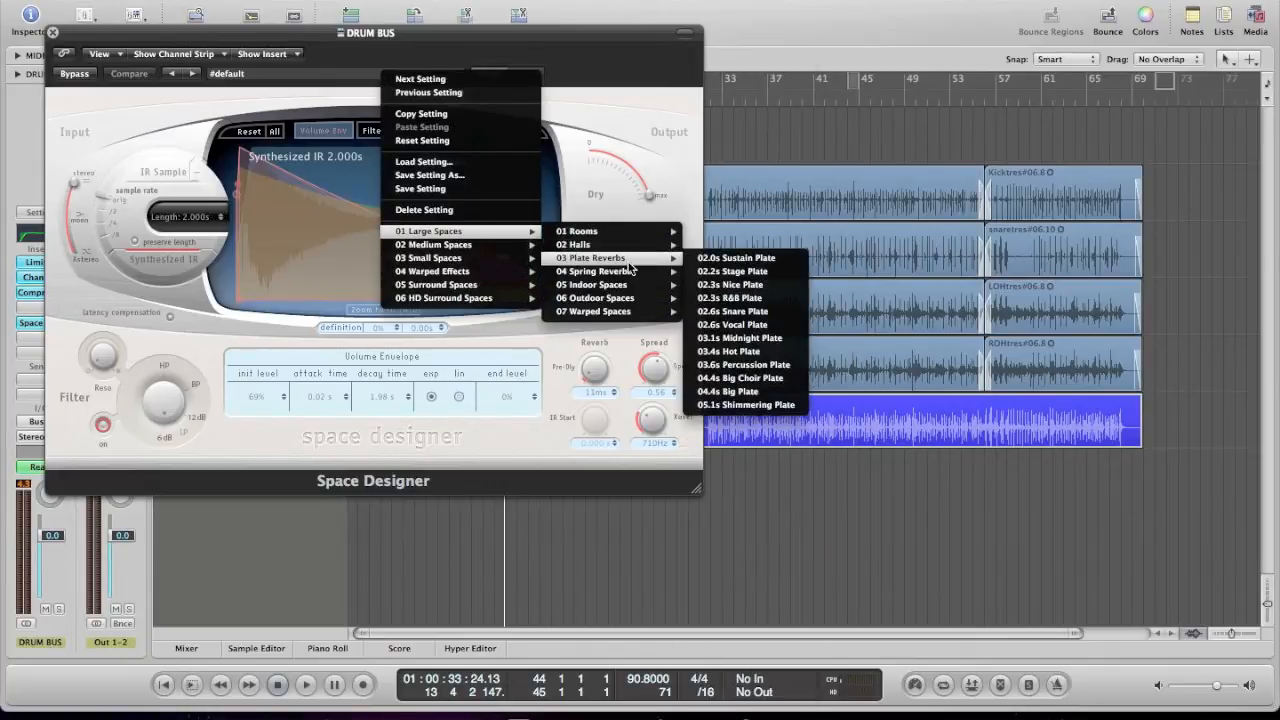
click(760, 312)
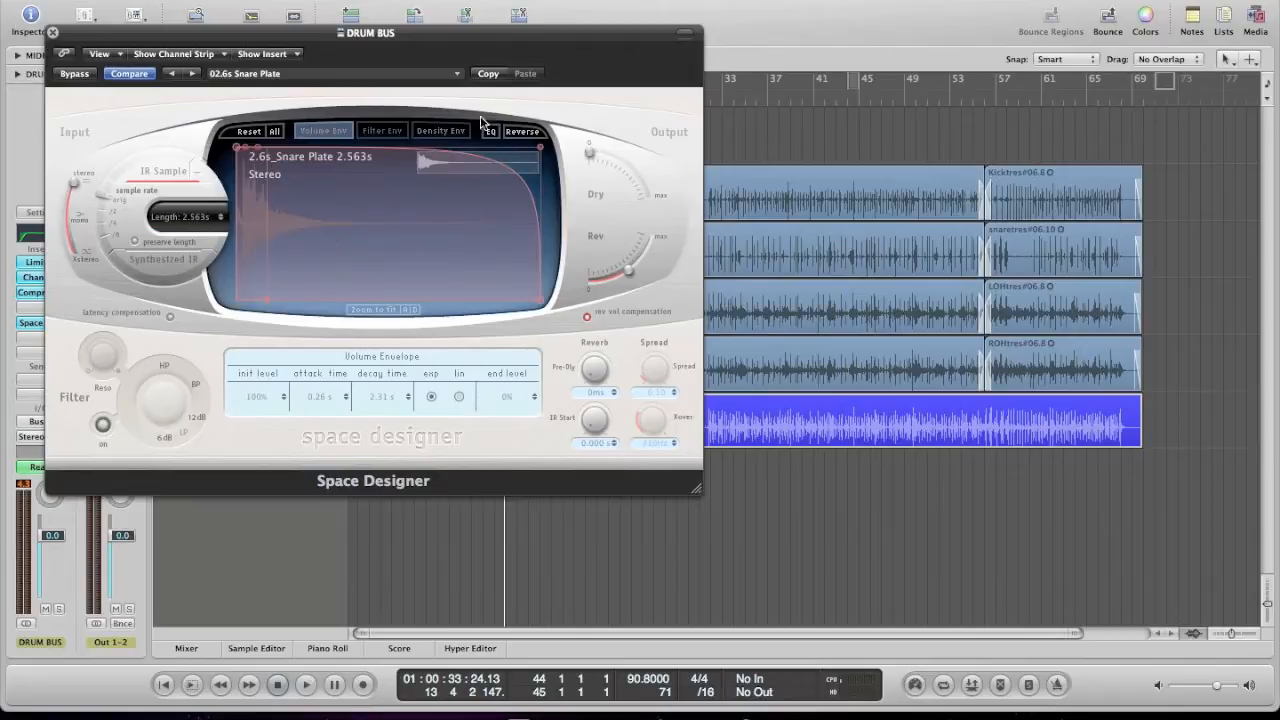
Play the drums, set the dry output to 0.0 dB and reduce the reverb output level.
key(space)
drag(588, 152, 673, 252)
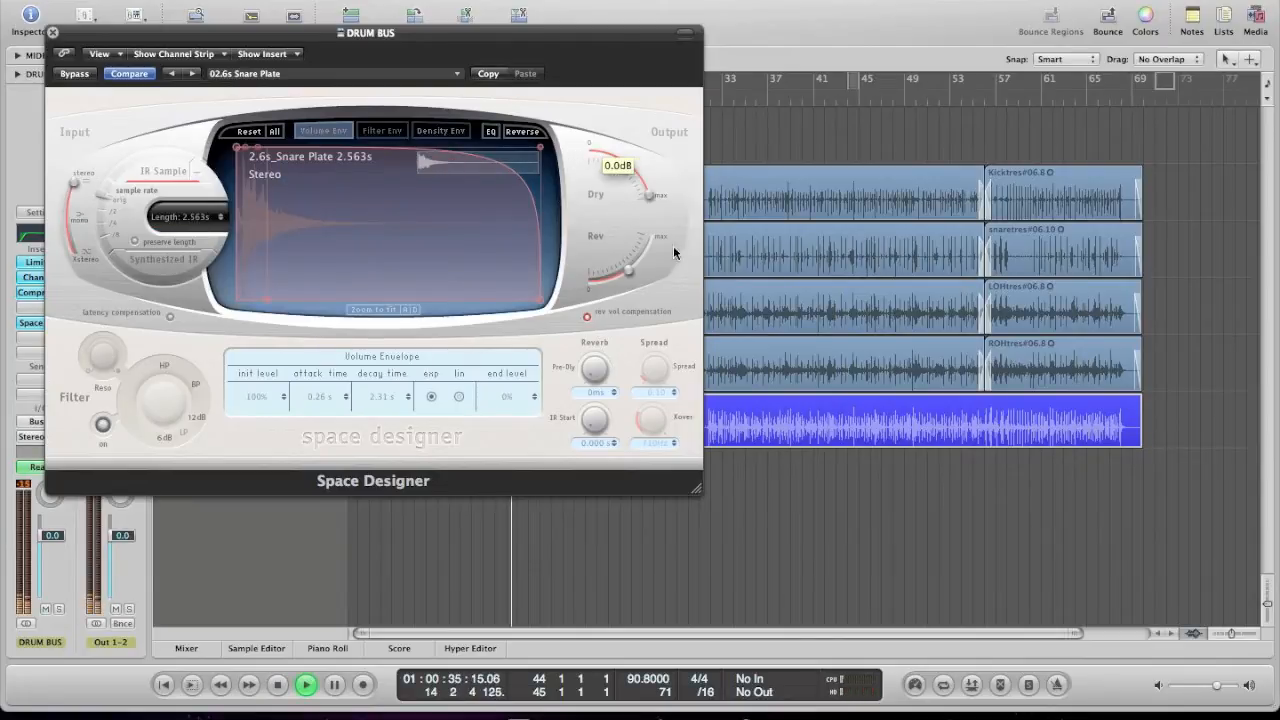
click(630, 272)
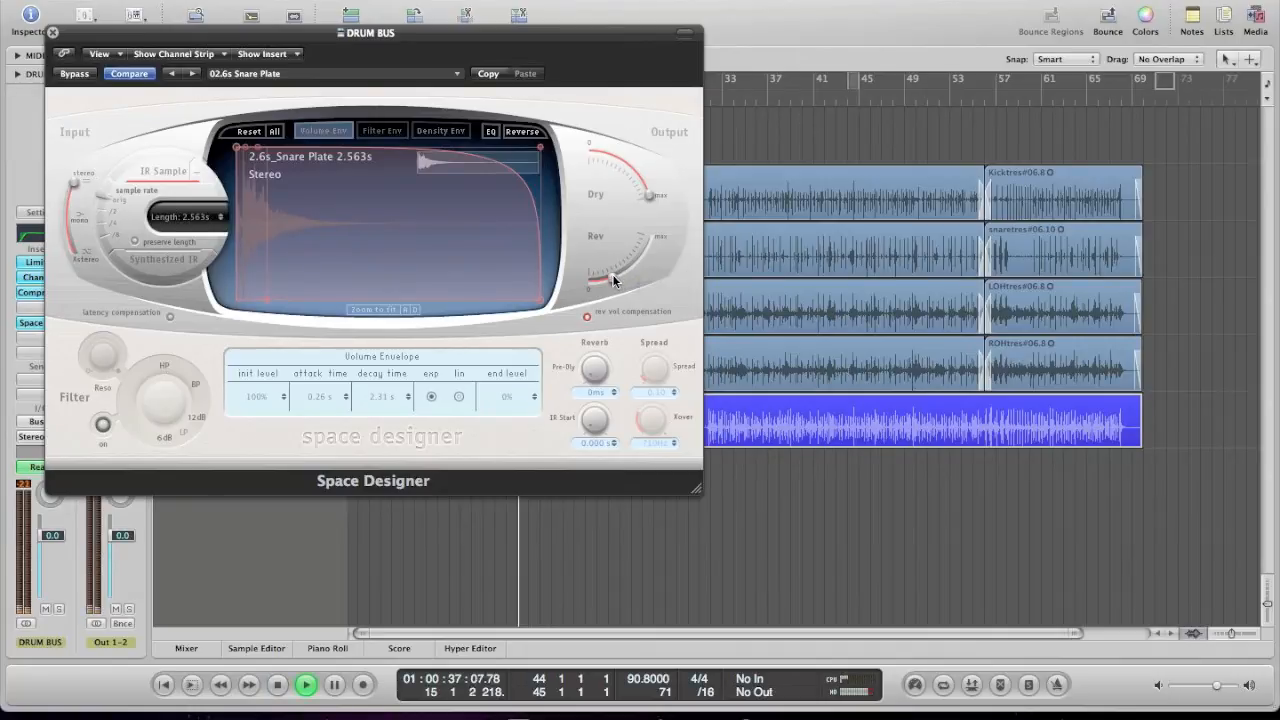
drag(612, 280, 614, 282)
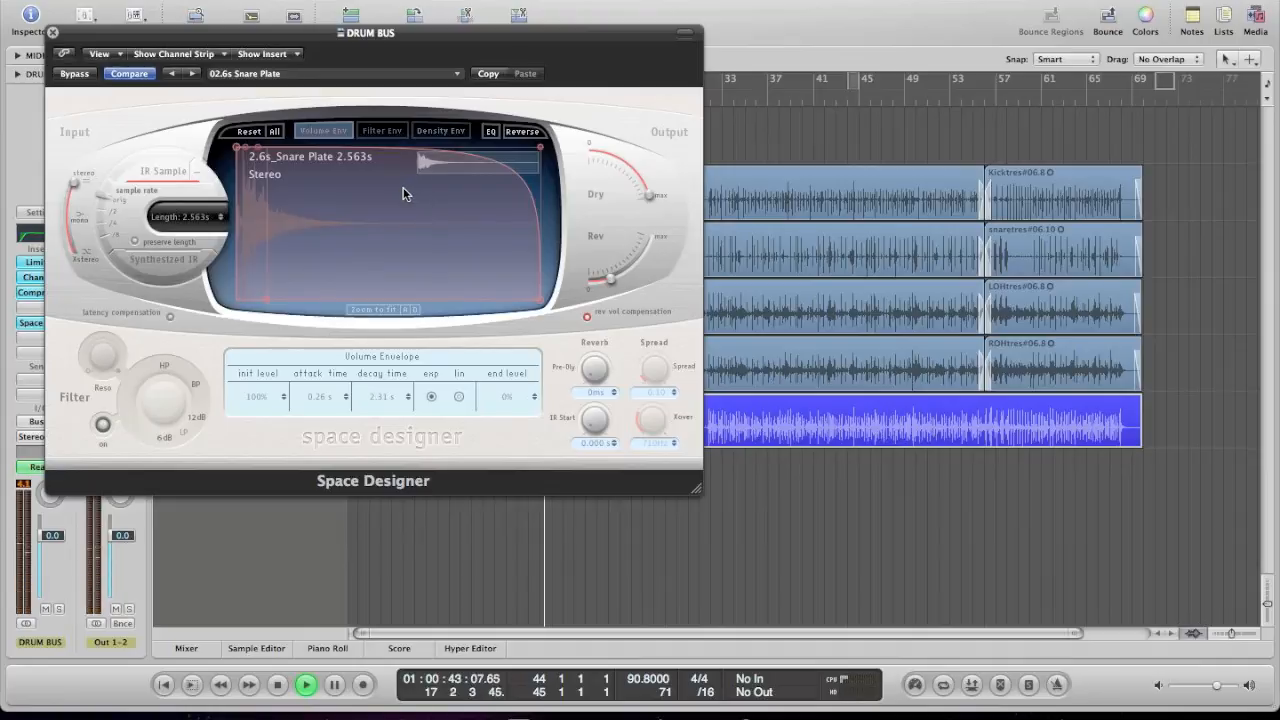
Compare the drums with the reverb bypassed and active.
click(75, 75)
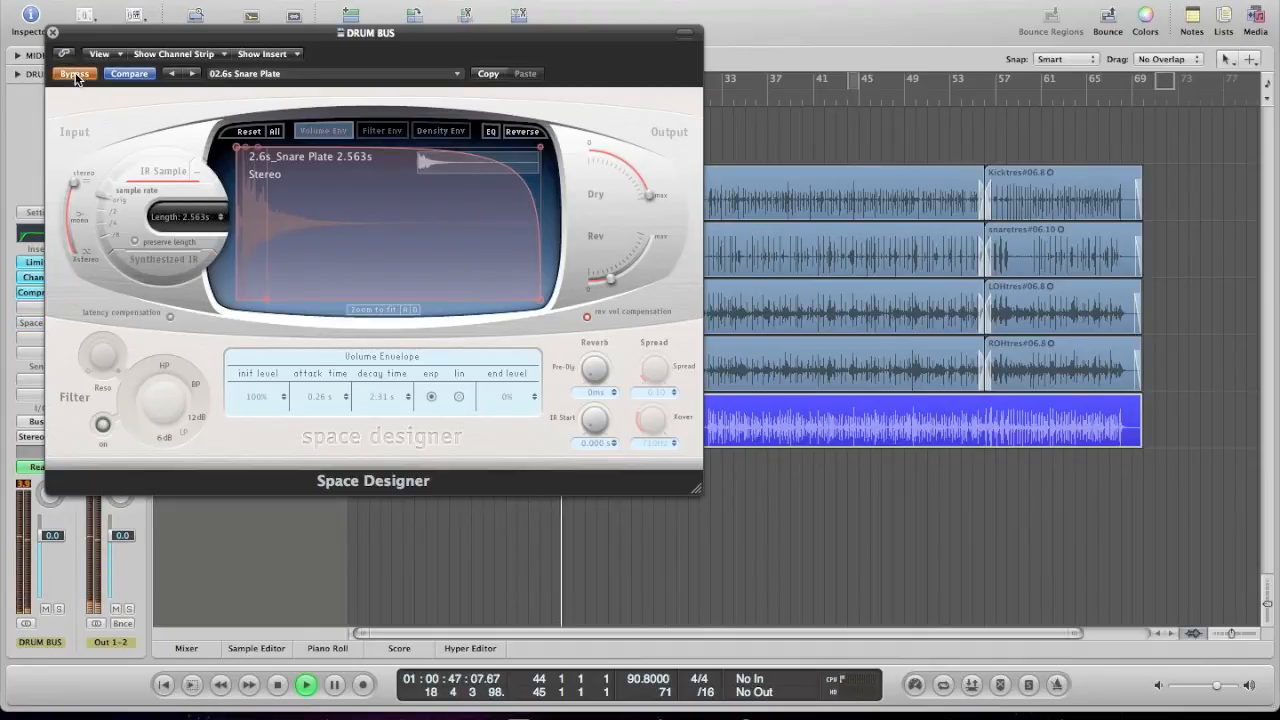
click(75, 75)
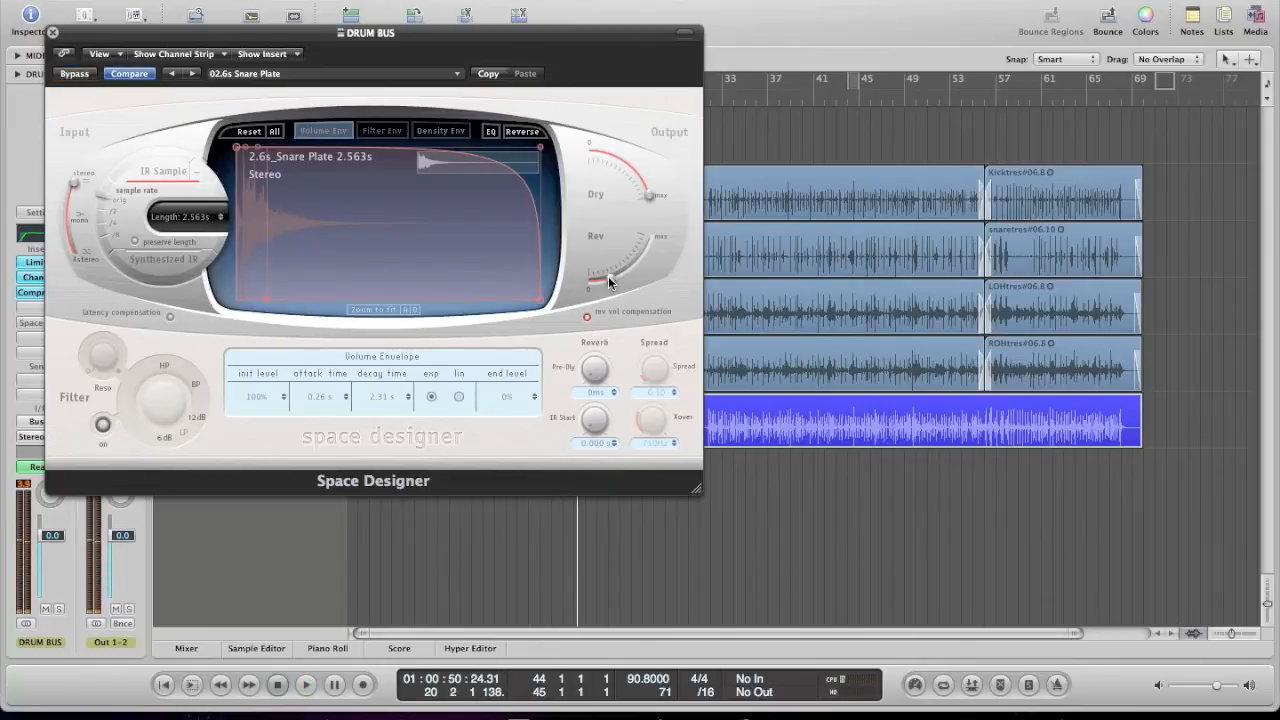
mouse_move(608, 278)
Show the reverb's EQ and set its low shelf to -24 dB at 510 Hz during playback.
key(space)
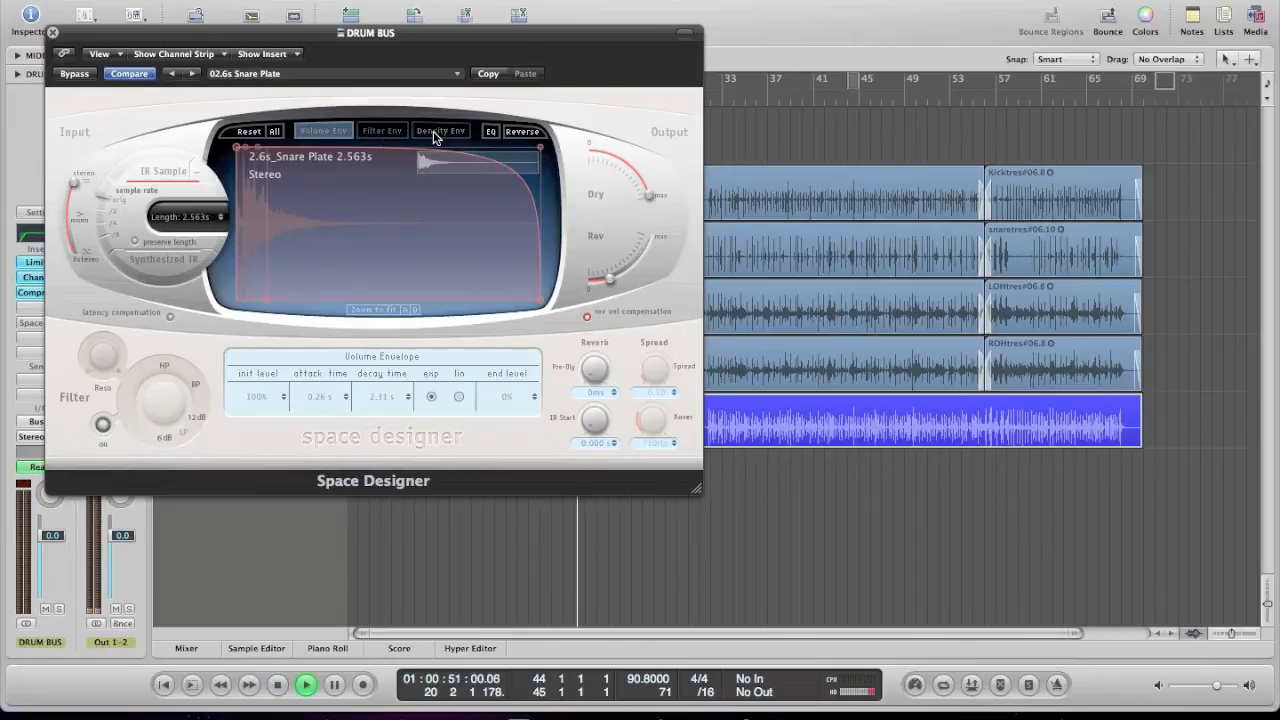
click(490, 131)
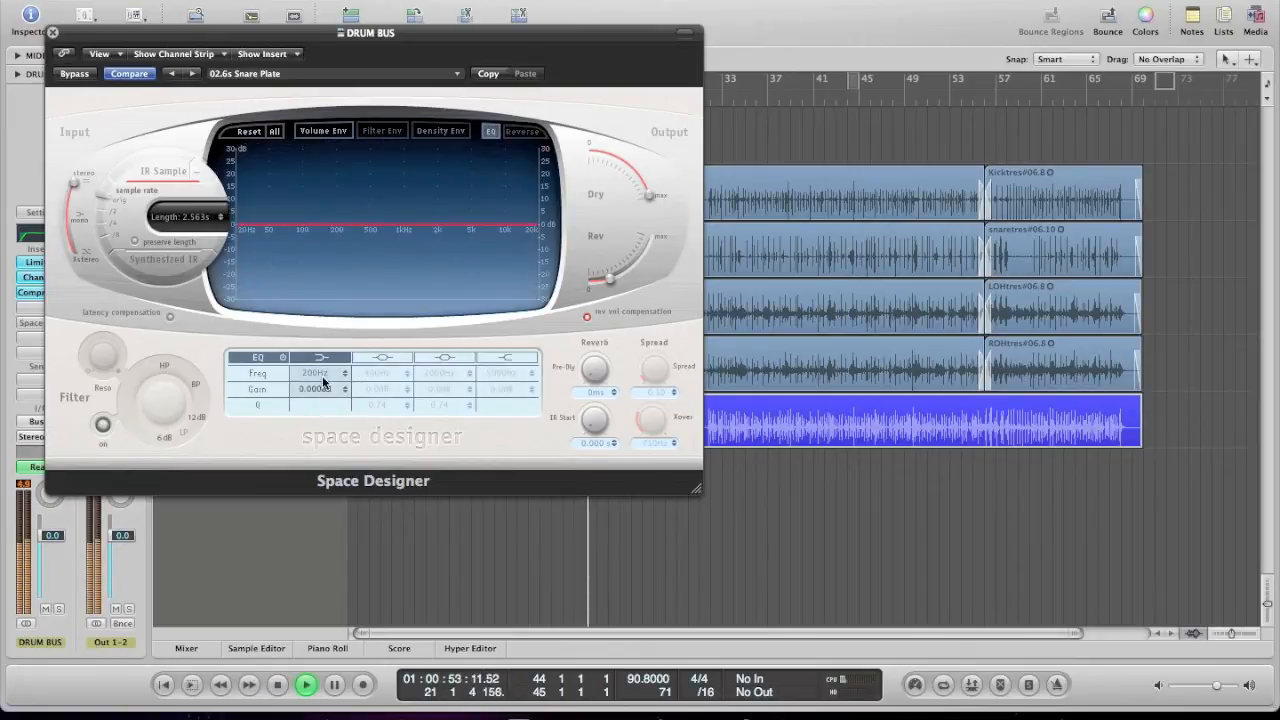
key(space)
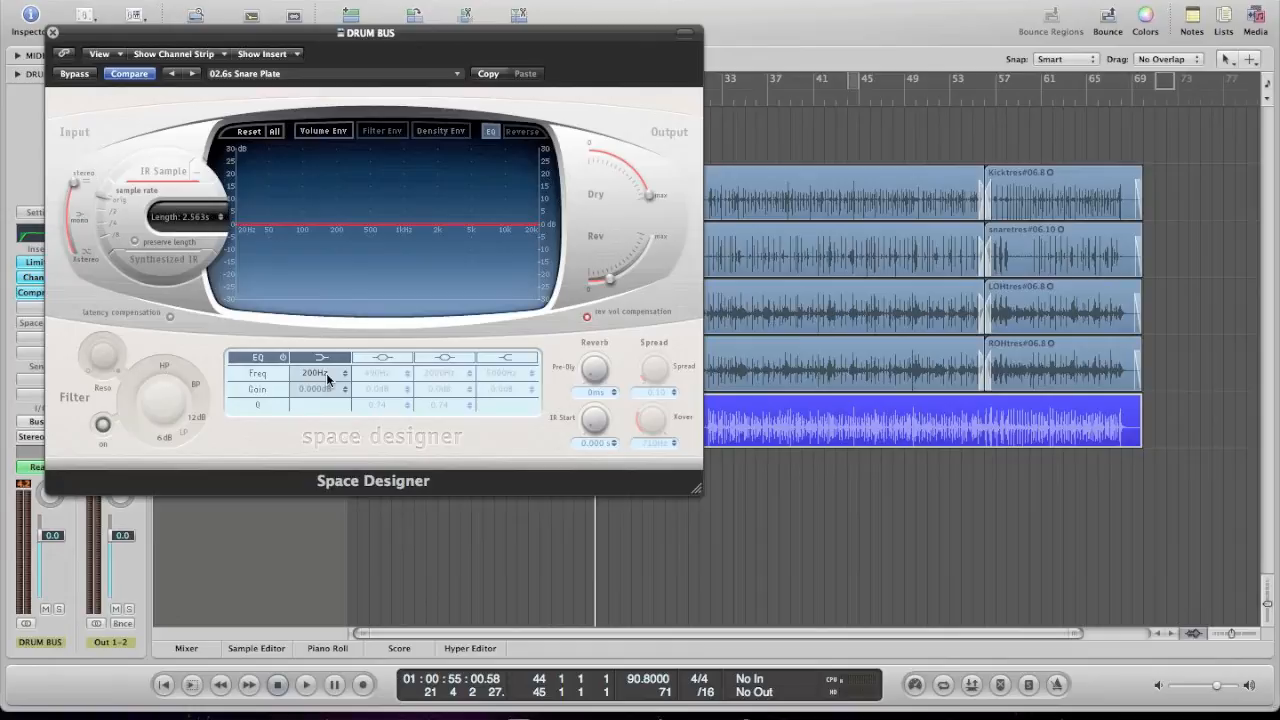
key(space)
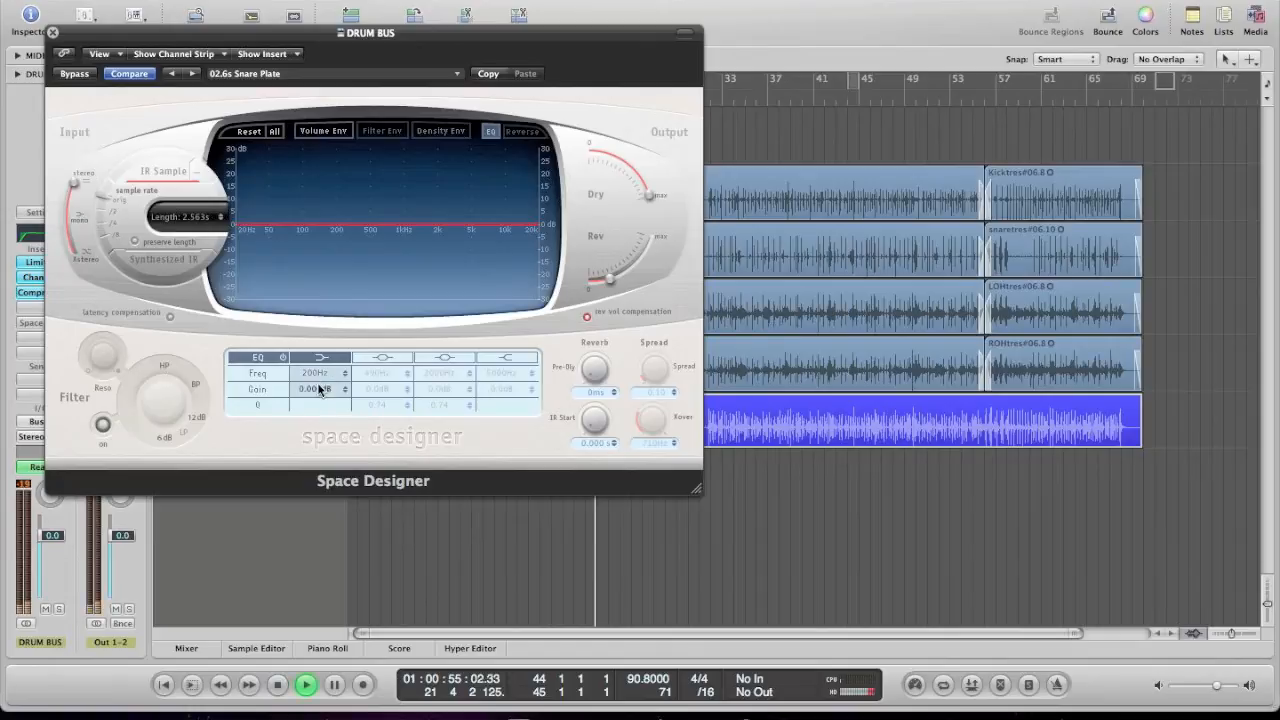
drag(311, 388, 326, 483)
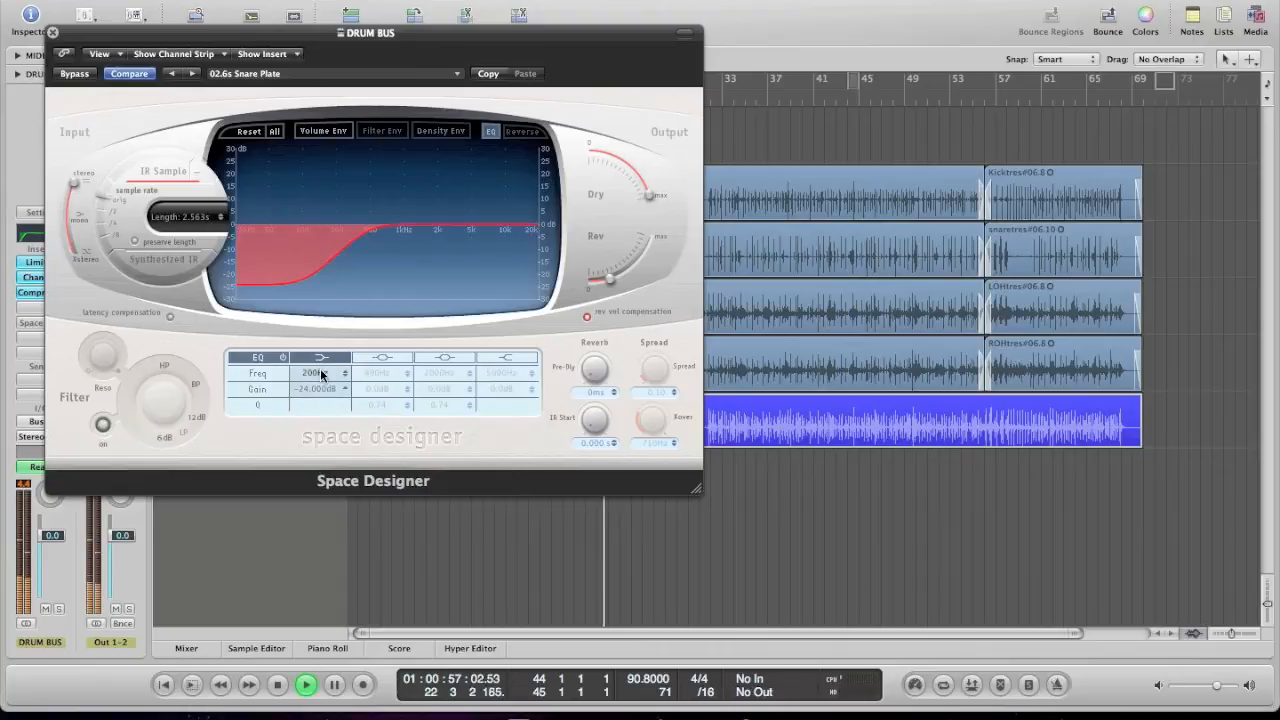
mouse_move(318, 371)
mouse_down()
mouse_move(317, 332)
mouse_move(319, 355)
mouse_up()
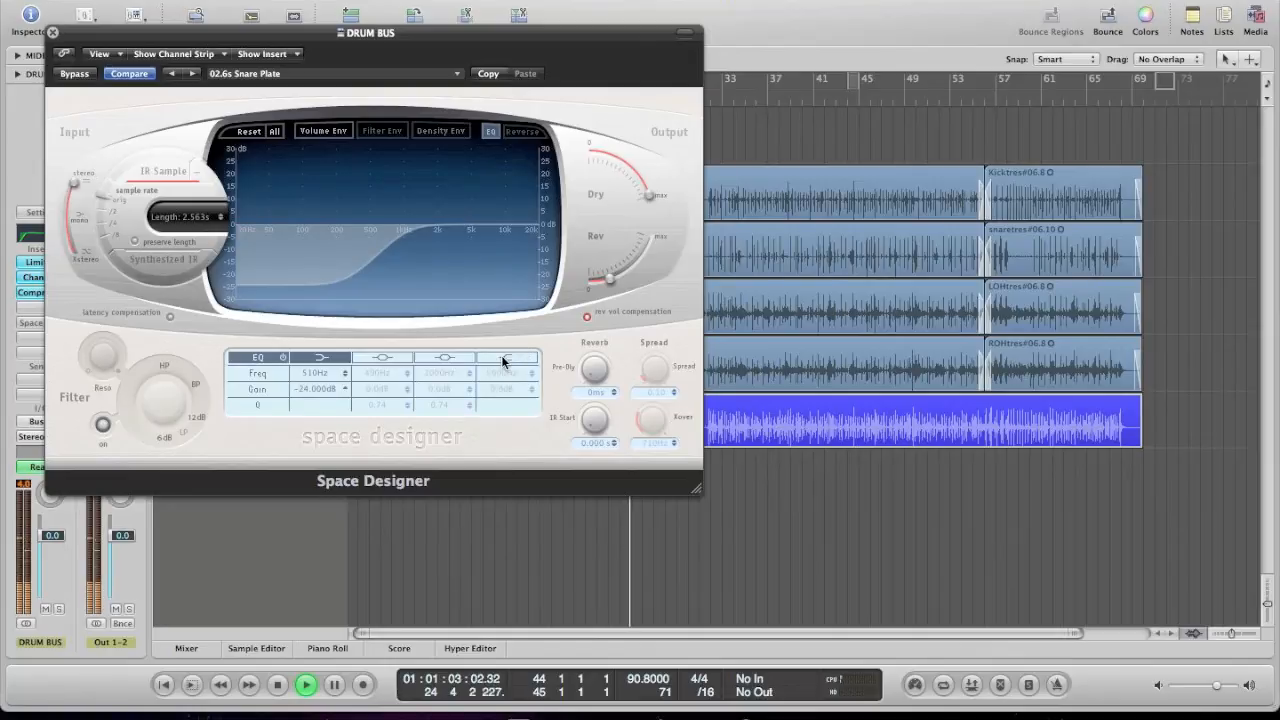
Enable the EQ's high shelf and set it to 1.5 dB at 3100 Hz.
click(503, 358)
drag(503, 388, 508, 314)
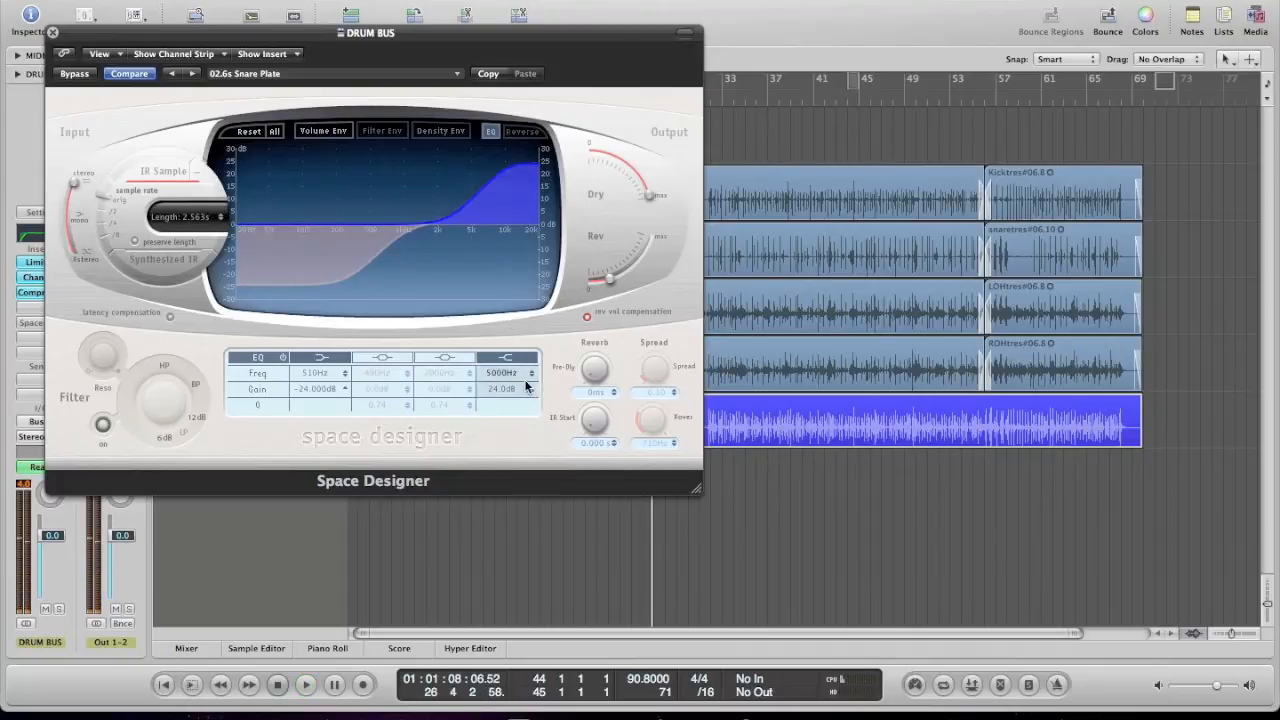
drag(504, 370, 505, 422)
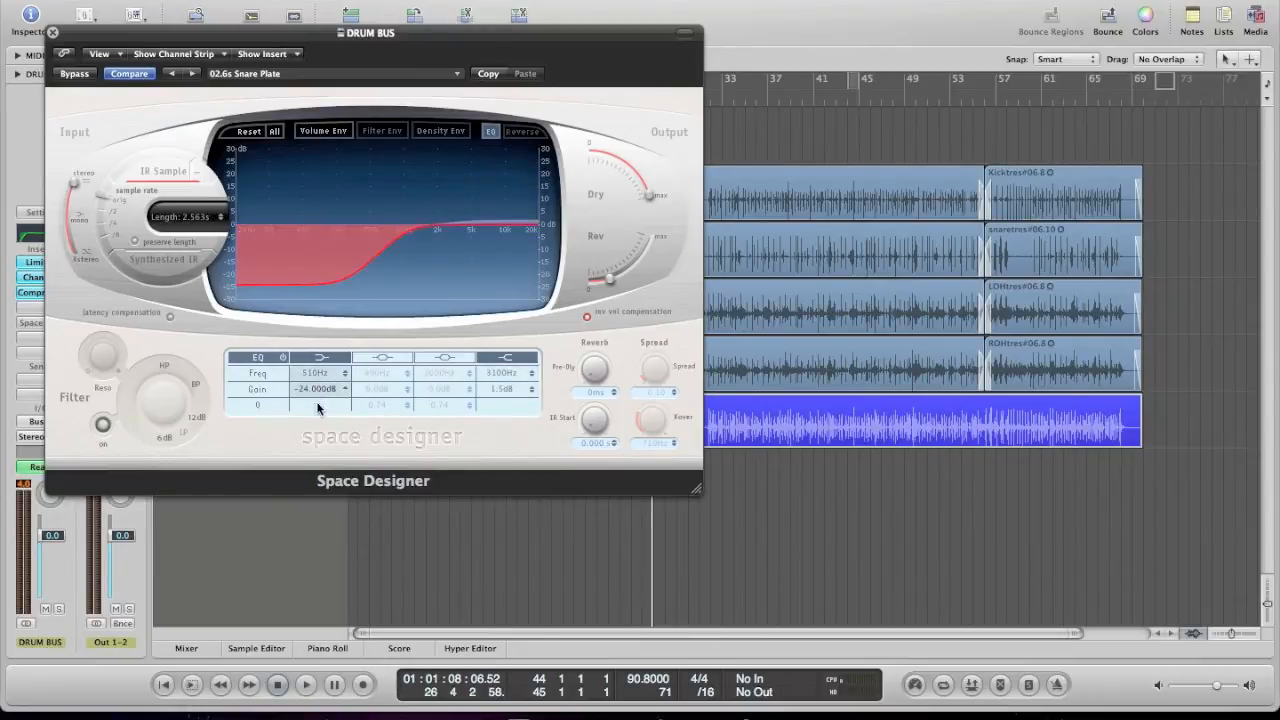
Set the low shelf frequency to 98 Hz and switch the low and high shelves off and on during playback to compare.
mouse_move(318, 374)
mouse_down()
mouse_move(314, 411)
mouse_move(315, 395)
mouse_up()
key(space)
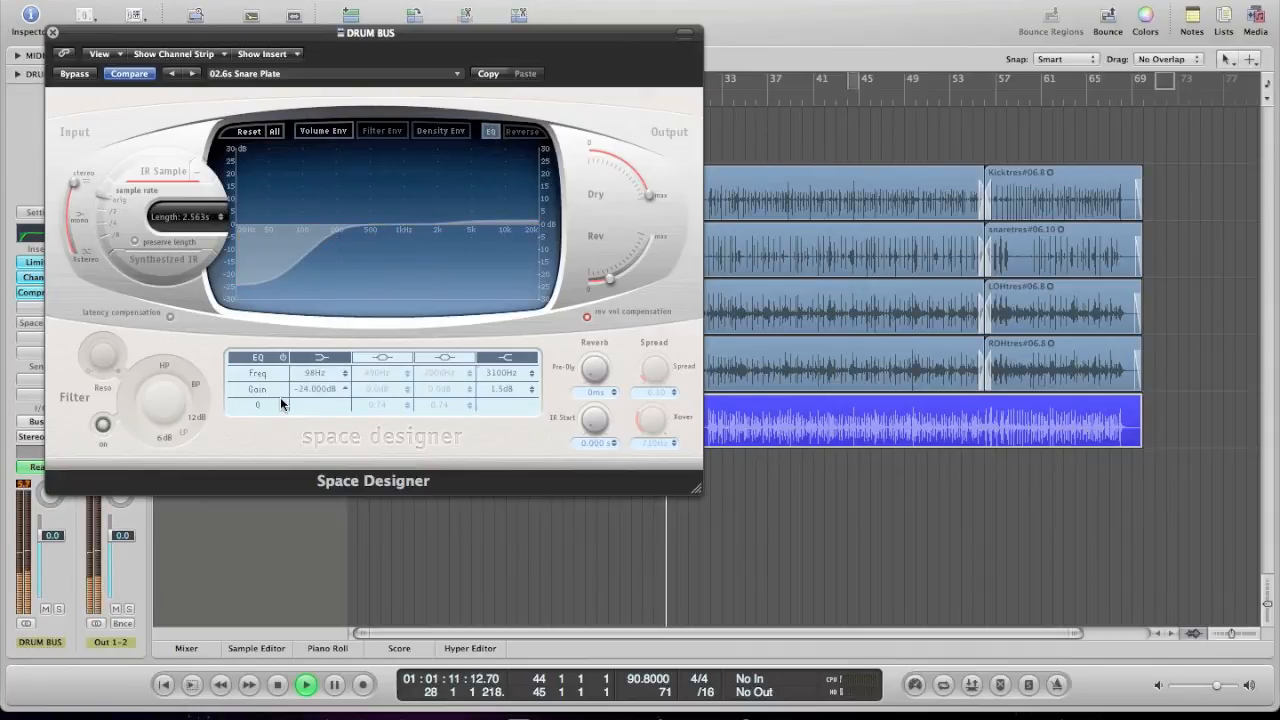
click(320, 357)
click(512, 358)
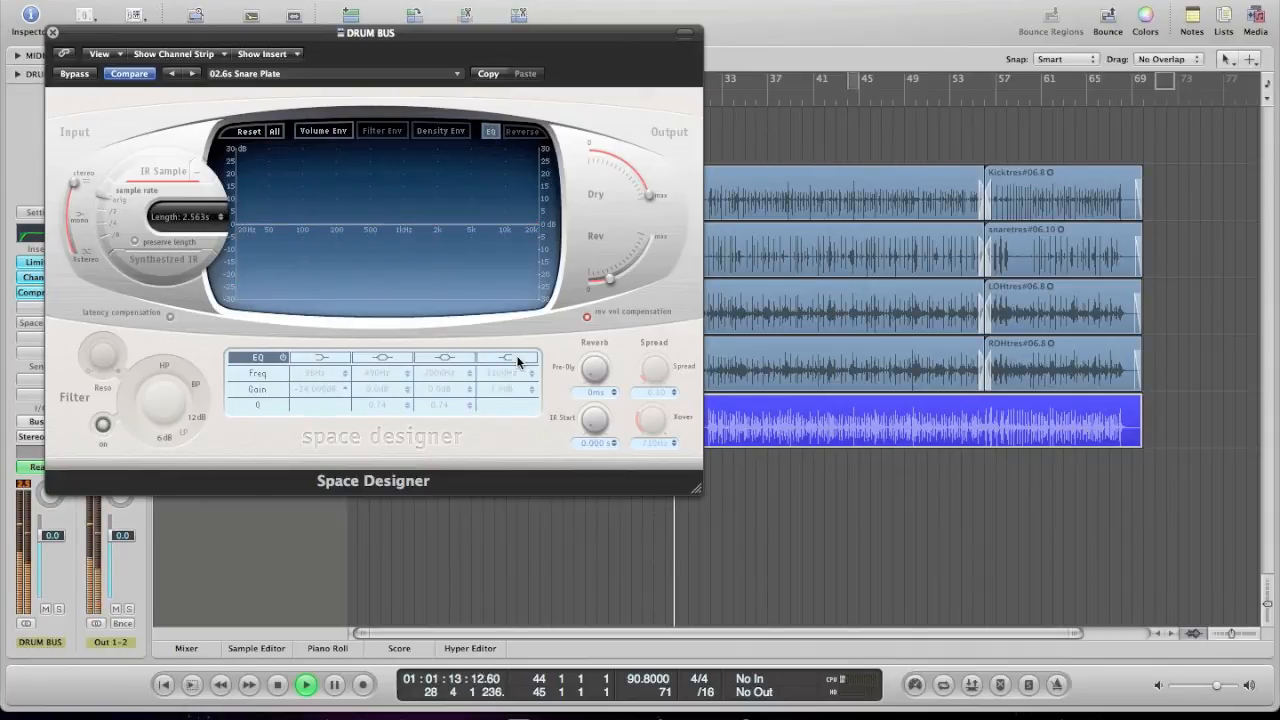
click(517, 358)
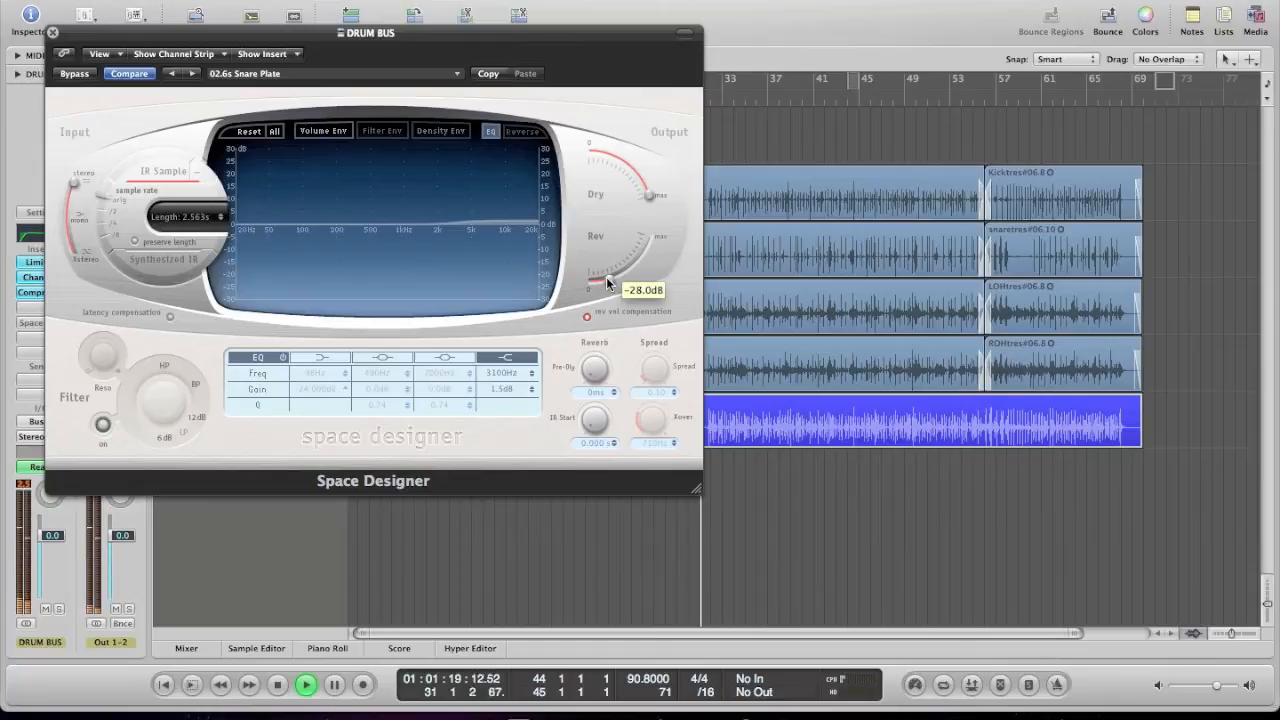
click(319, 355)
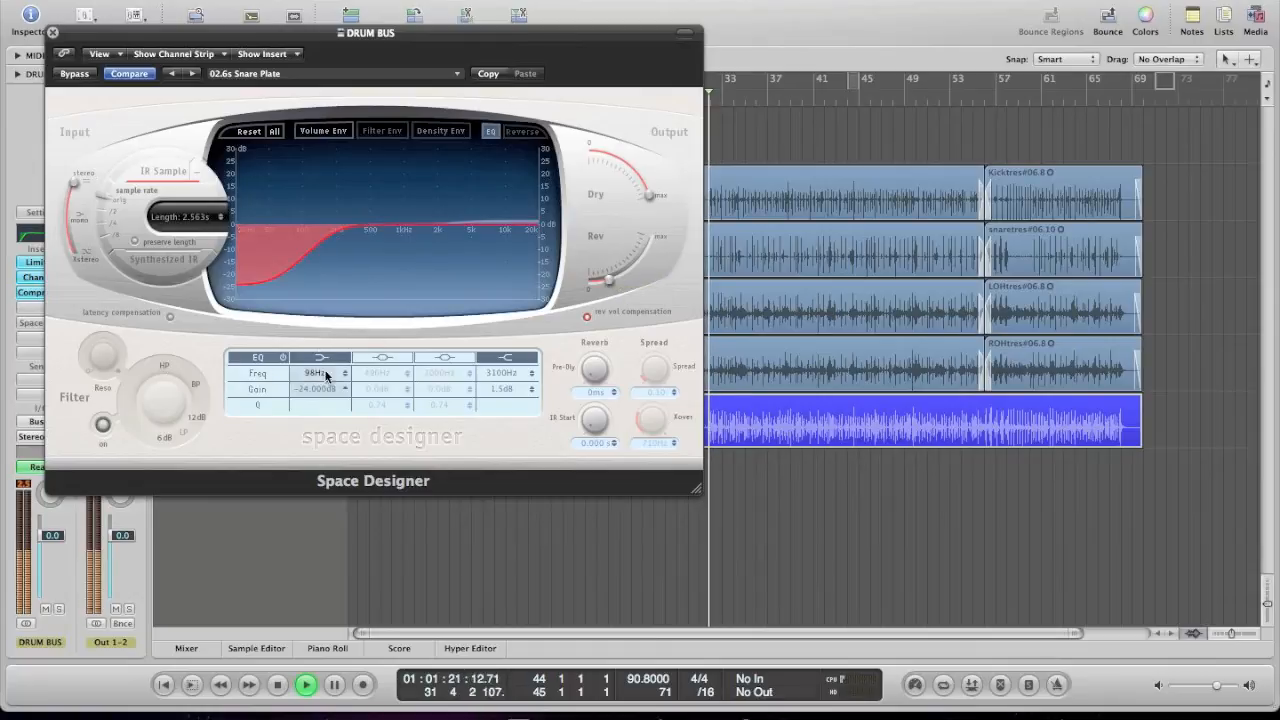
Set the low shelf to -12.666 dB at 180 Hz and return to the volume envelope display.
drag(322, 376, 322, 369)
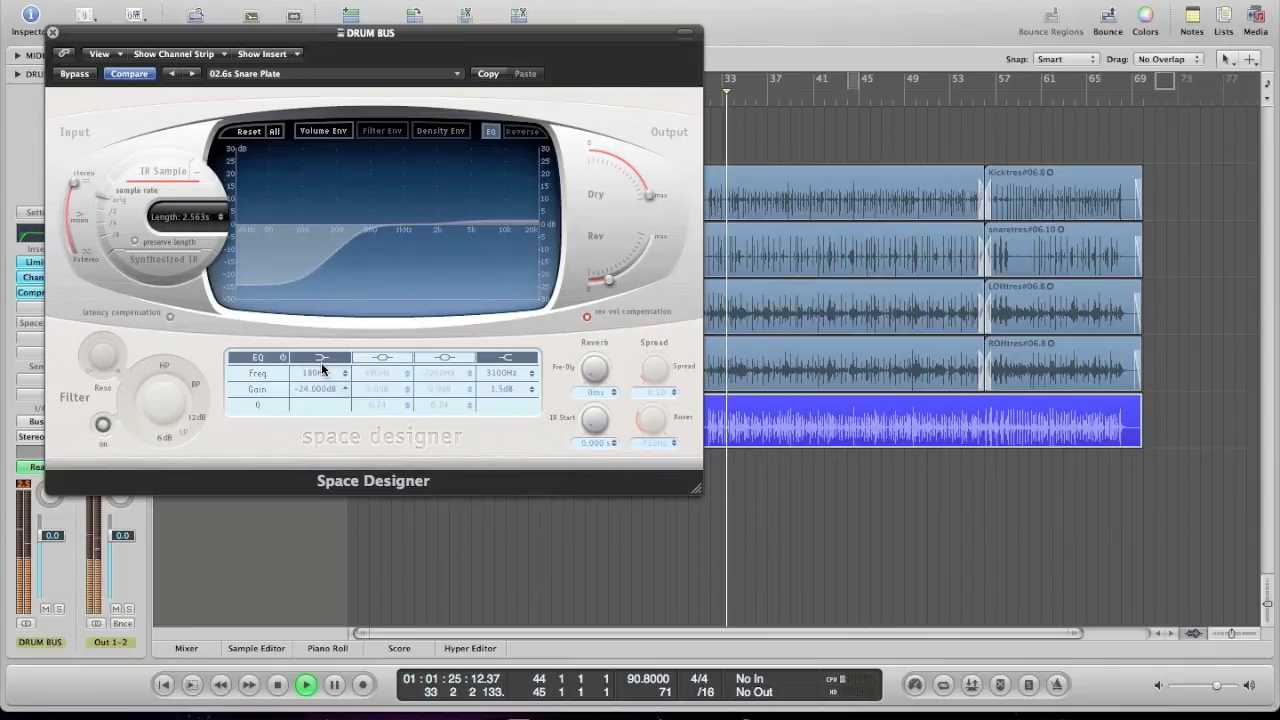
drag(315, 388, 317, 373)
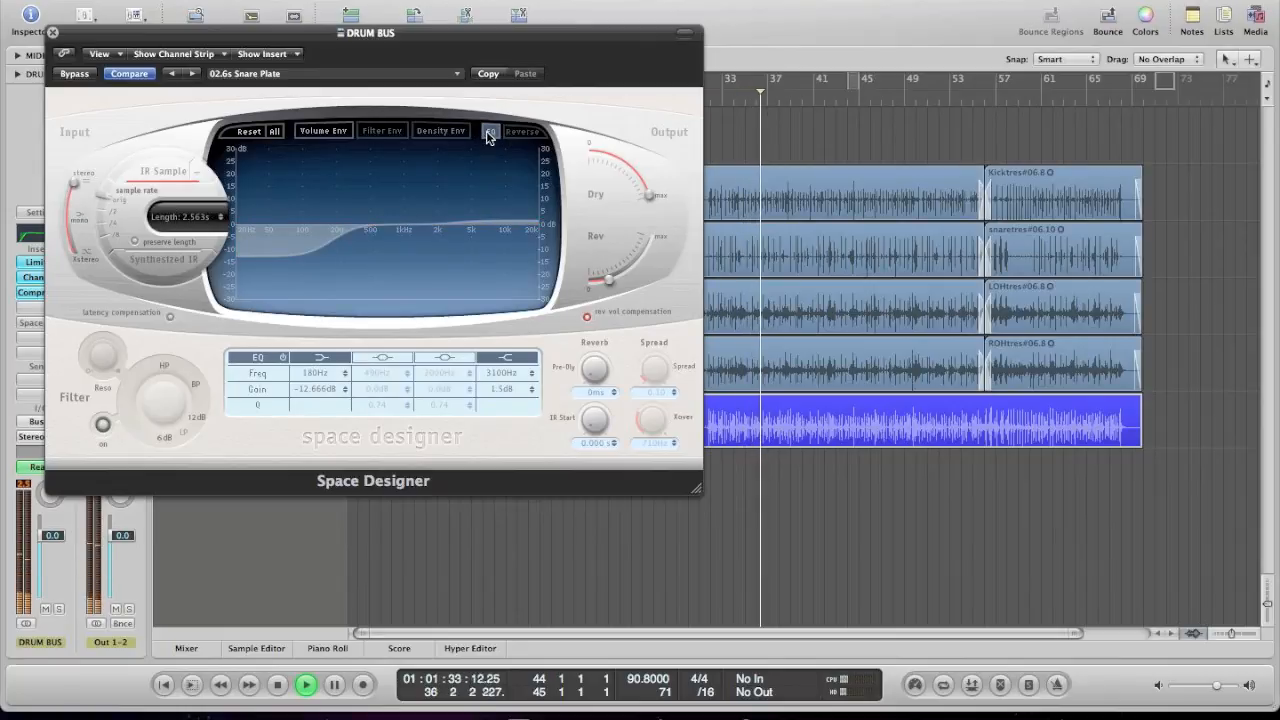
click(330, 130)
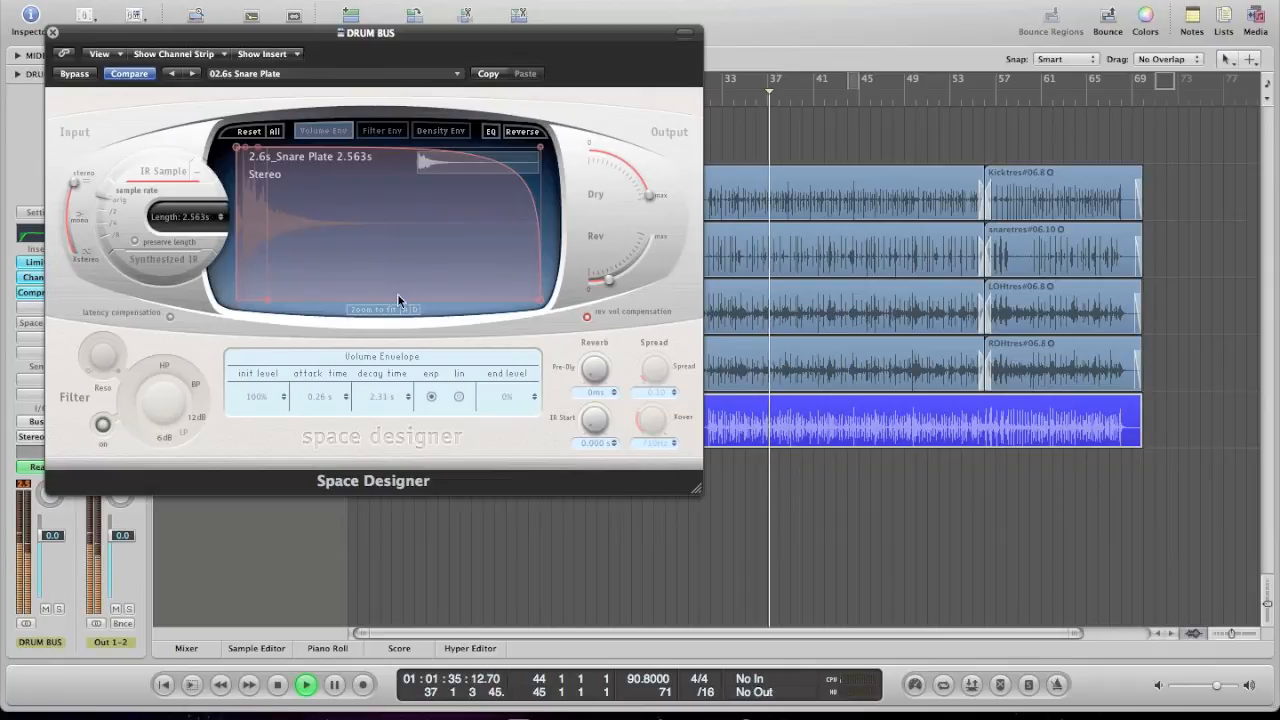
Compare the drums with the reverb bypassed and active, and raise the reverb output slightly before closing Space Designer.
click(90, 78)
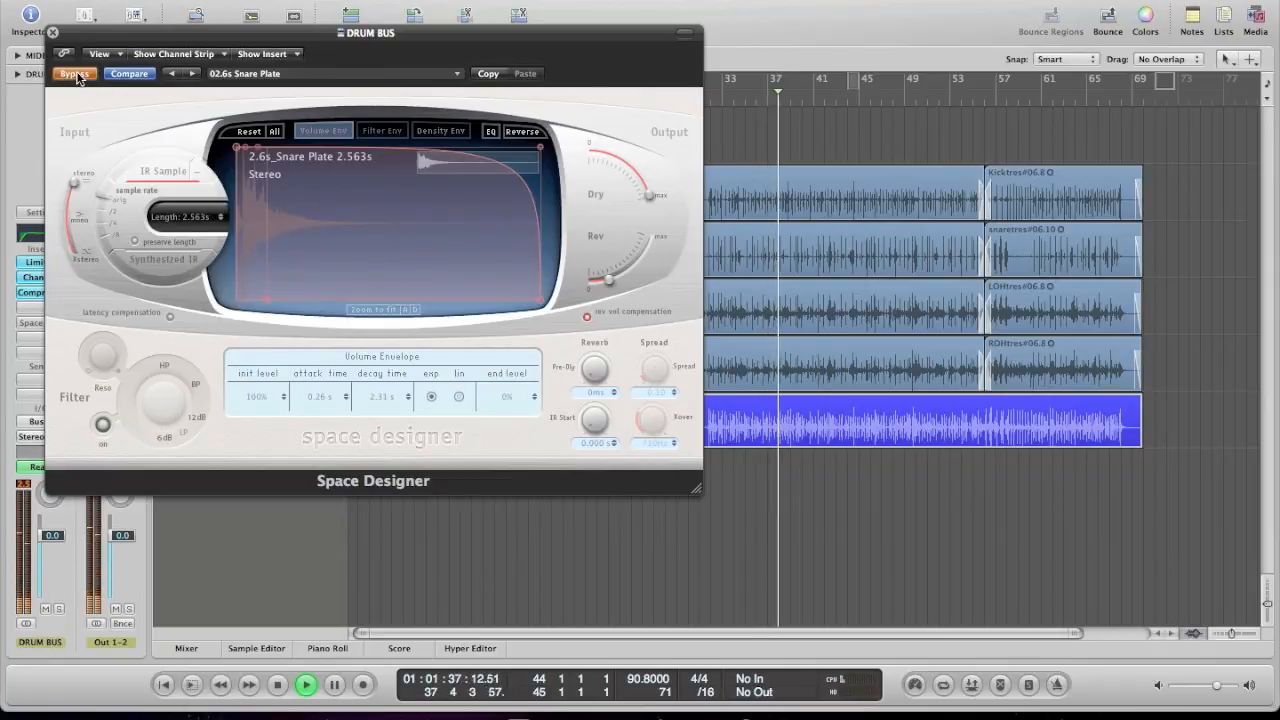
click(90, 78)
drag(610, 278, 613, 275)
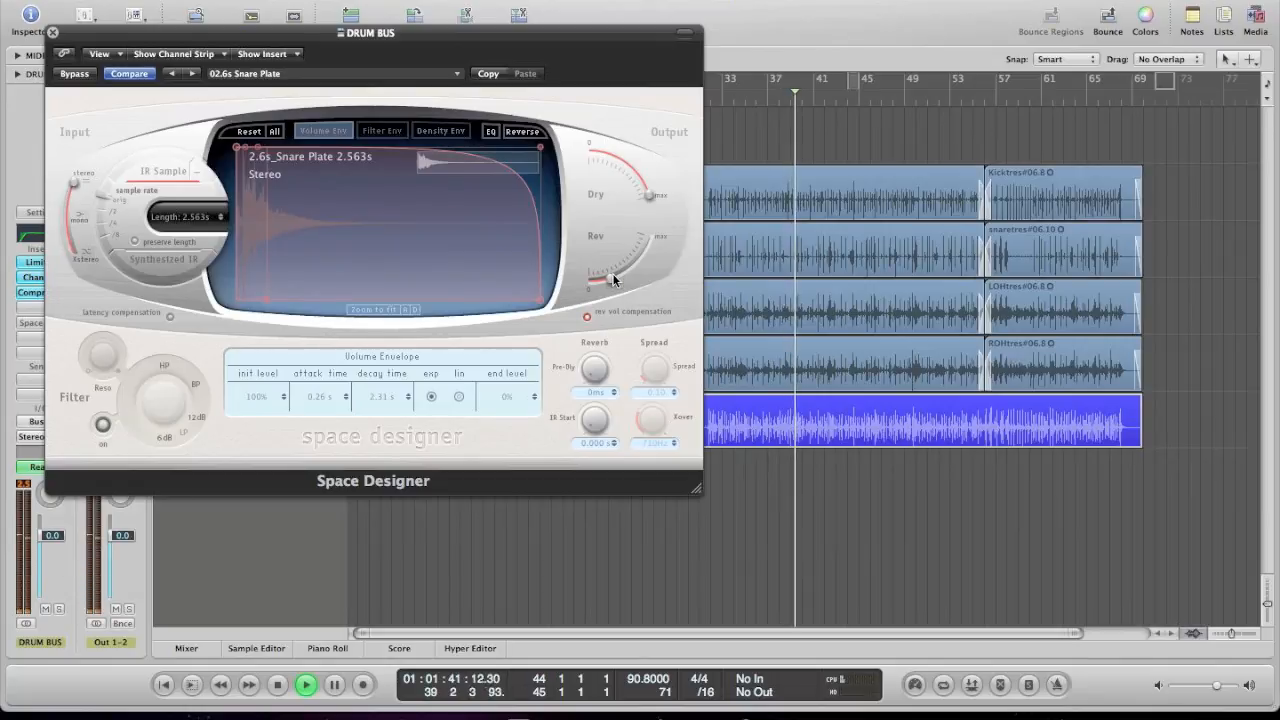
click(53, 33)
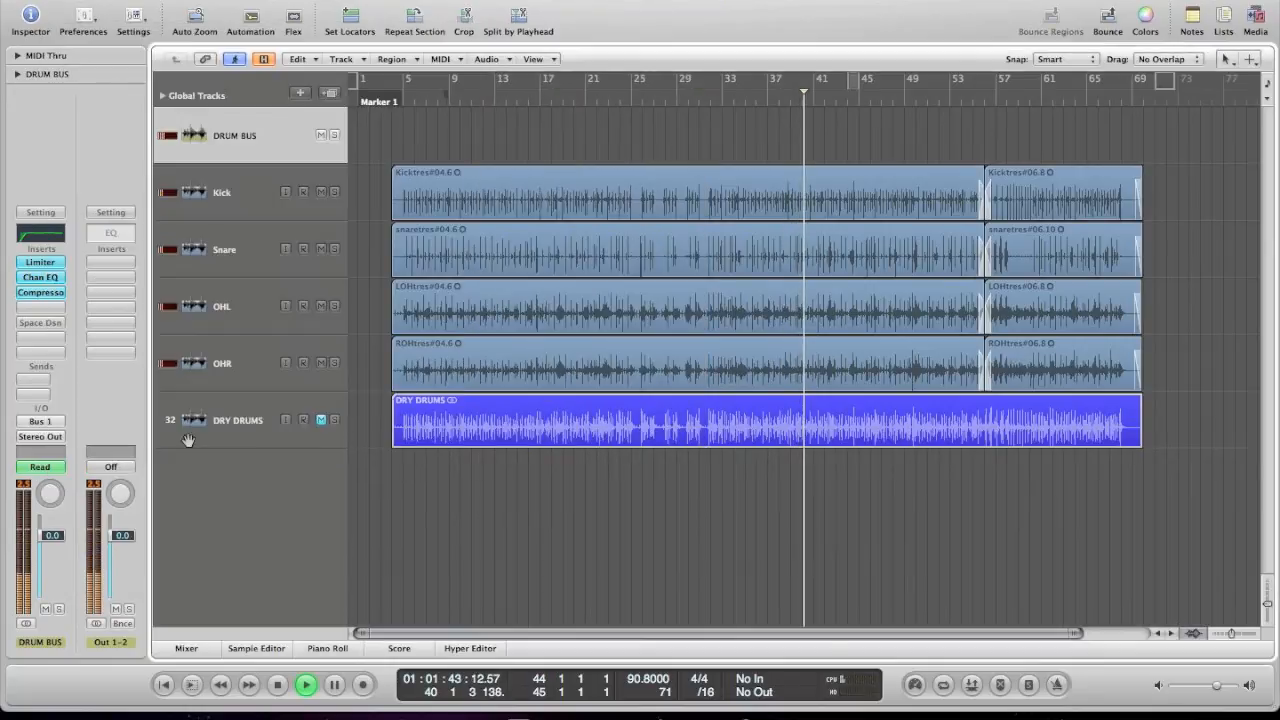
Solo and unmute the DRY DRUMS track during playback to compare it with the processed drums, and restore its muted, unsoloed state.
click(335, 420)
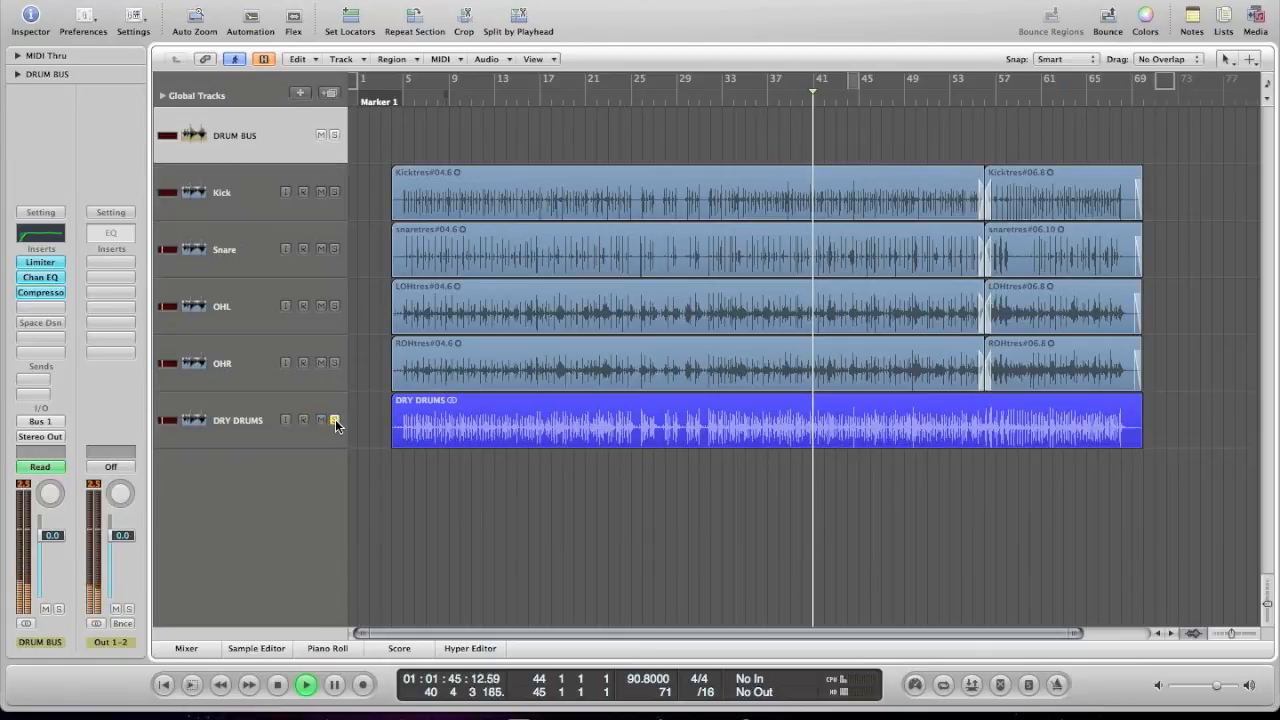
click(322, 420)
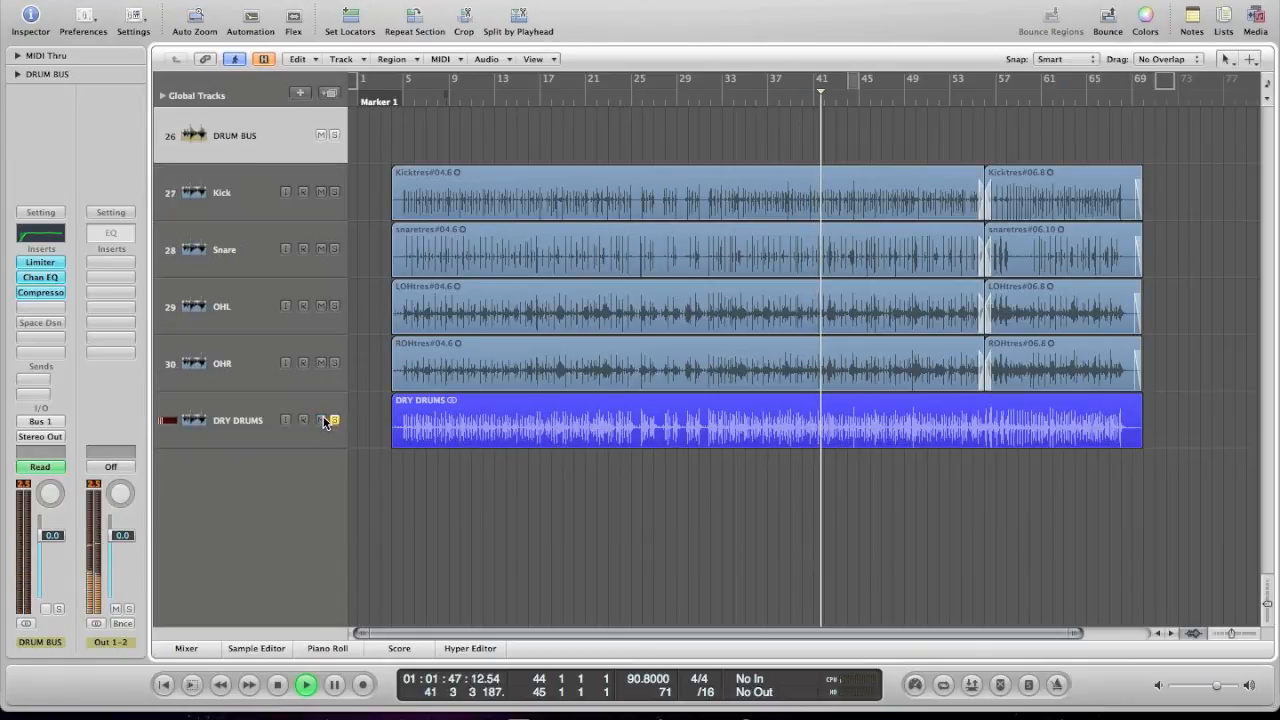
click(322, 420)
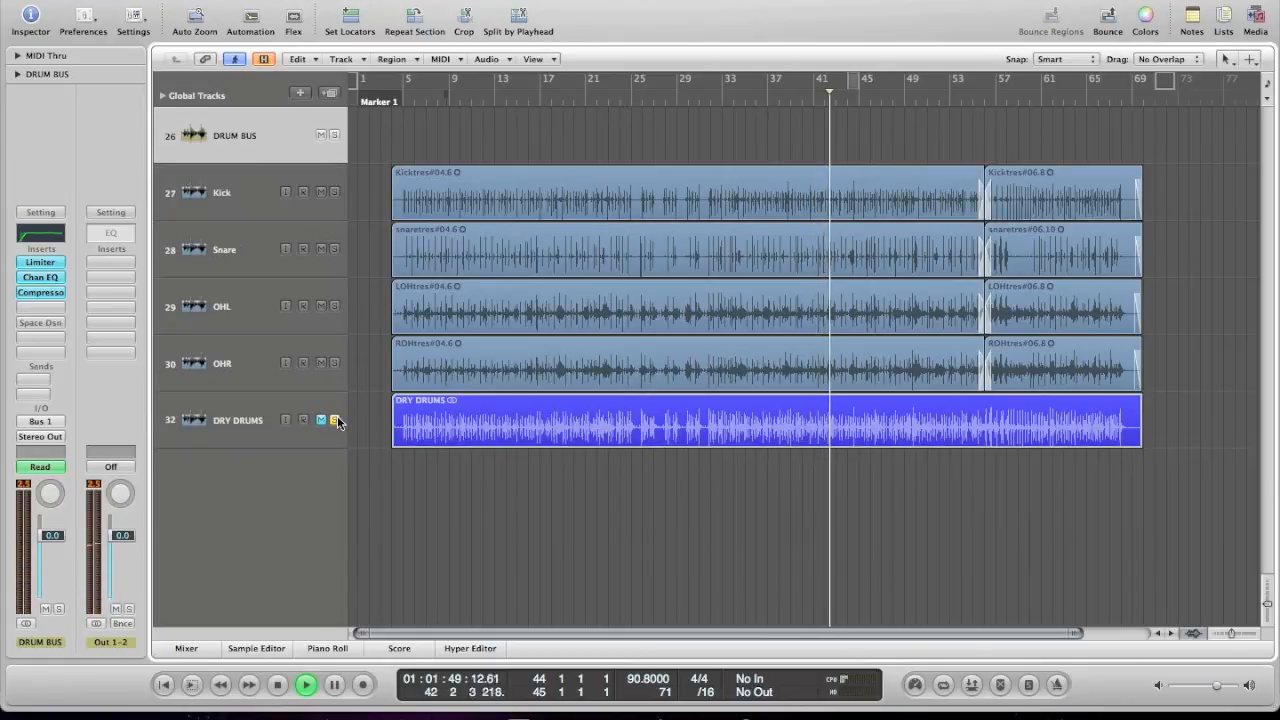
click(335, 420)
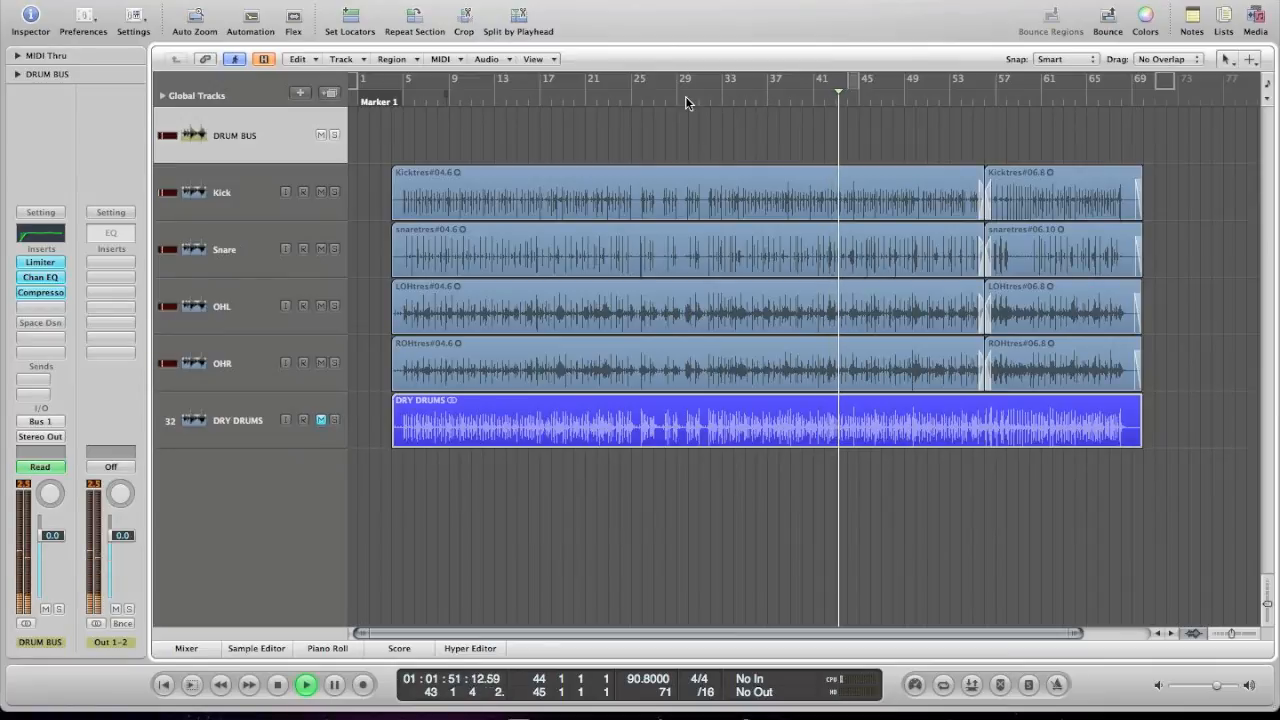
Audition the processed drums from about bar 20 and from about bar 58, and stop playback.
click(579, 101)
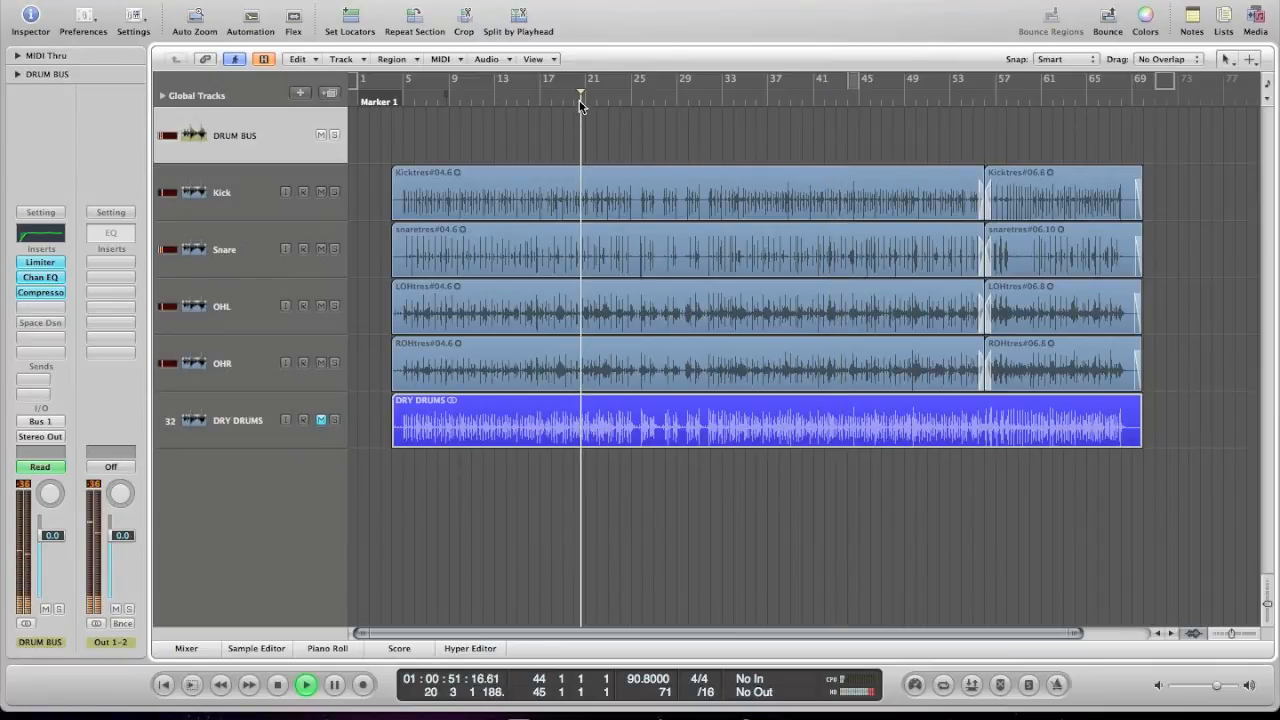
click(1016, 93)
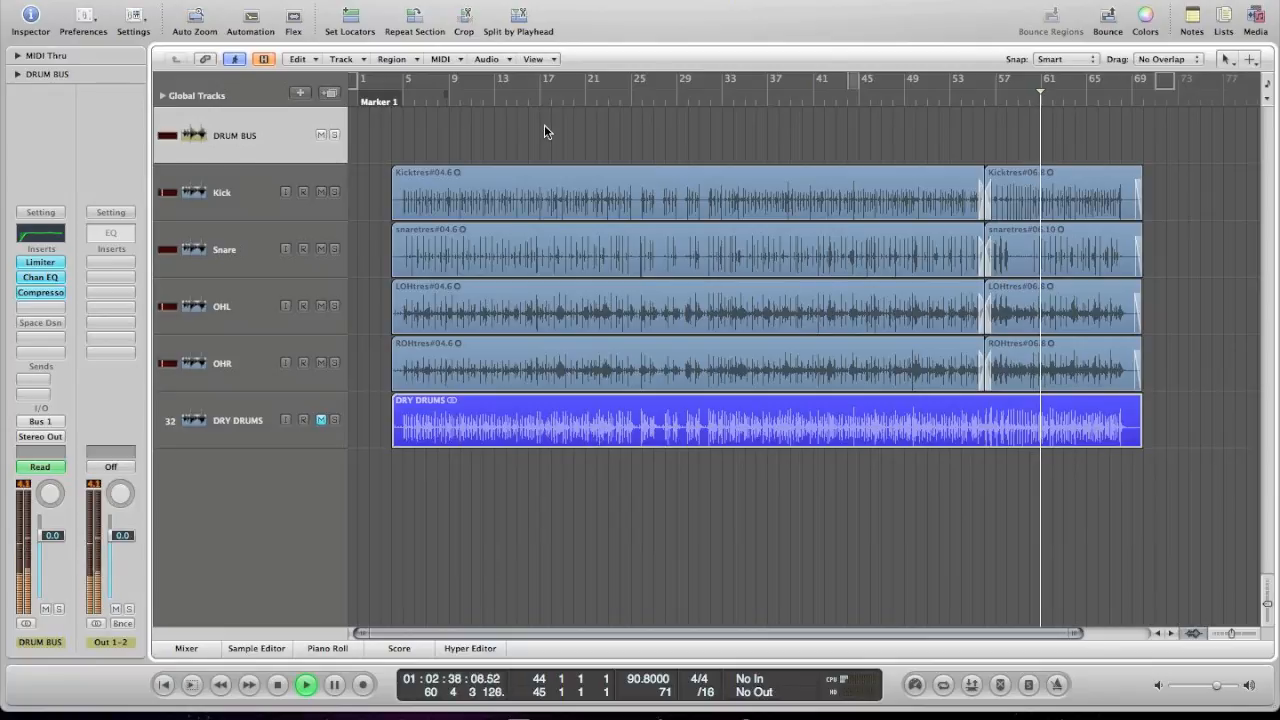
key(space)
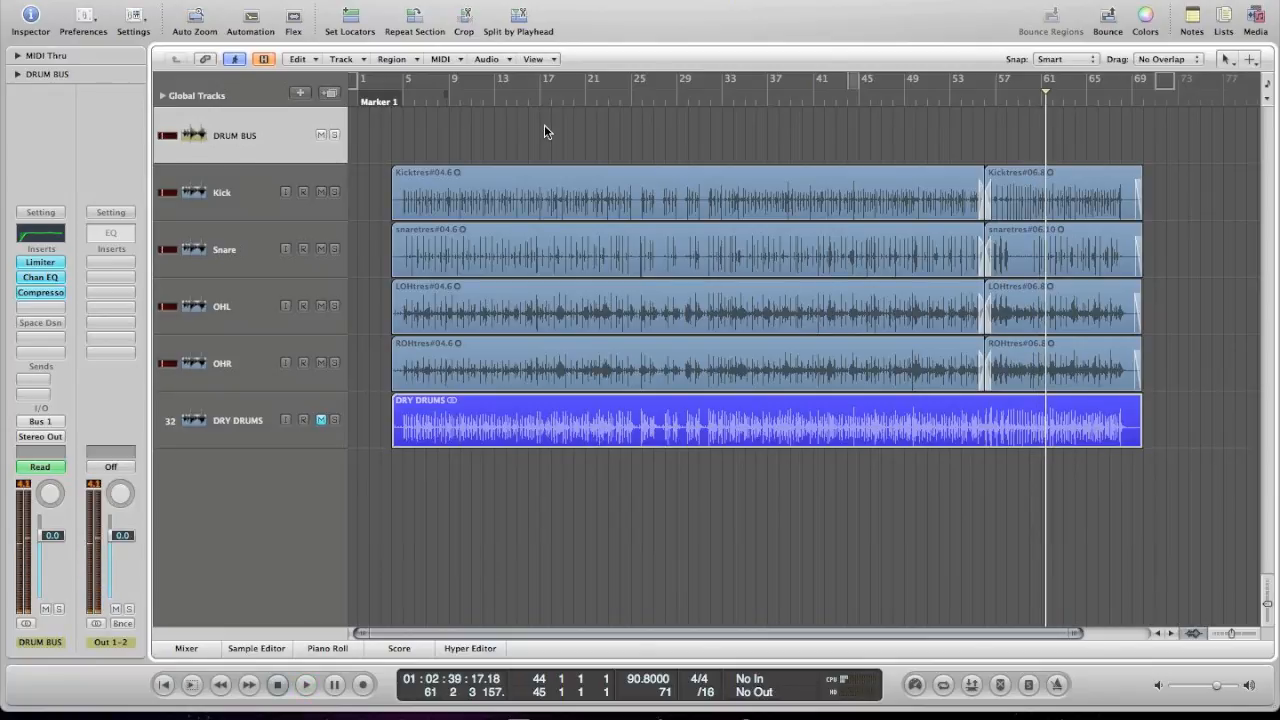